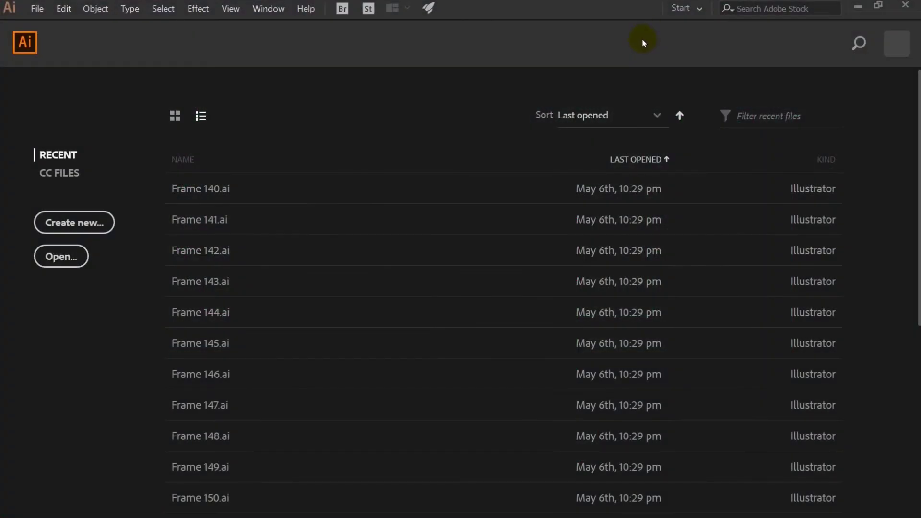
Create a new landscape document named "First Project" at 1920 x 1080 px with one artboard
{"action": "left_click", "coordinate": [37, 8]}
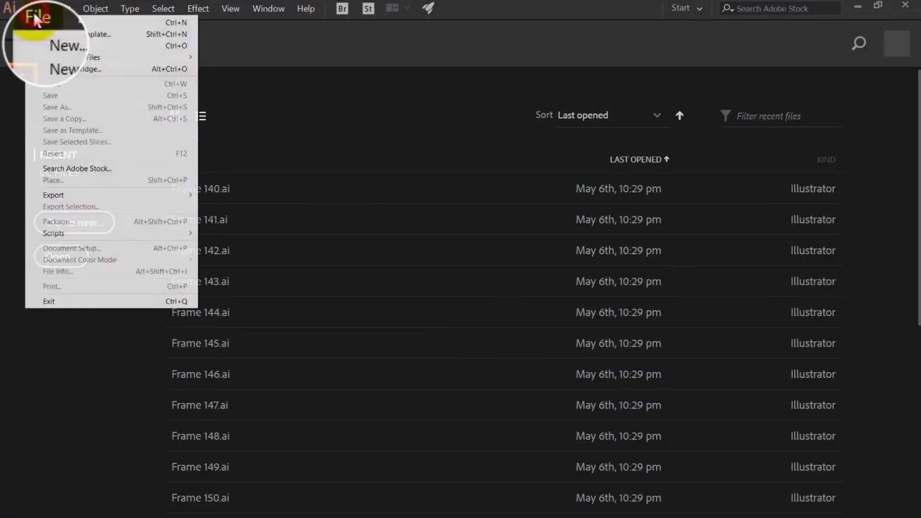
{"action": "left_click", "coordinate": [61, 44]}
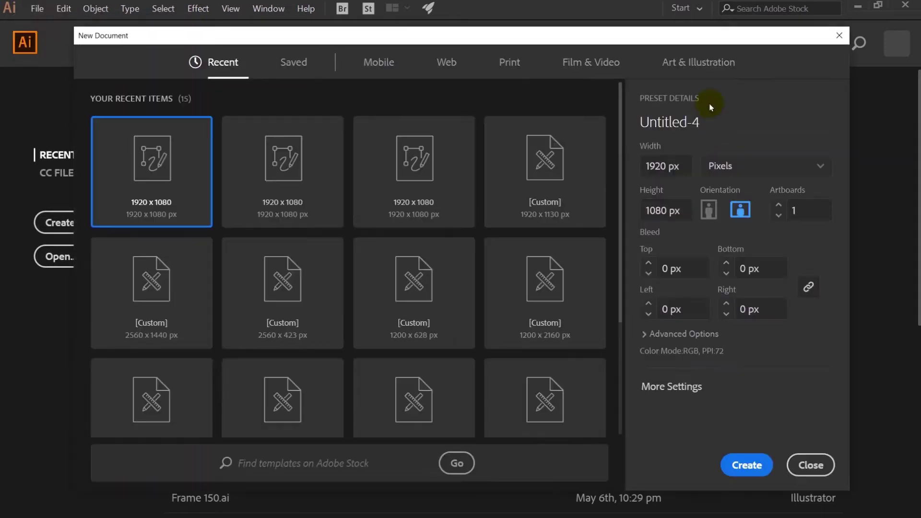
{"action": "left_click", "coordinate": [718, 114]}
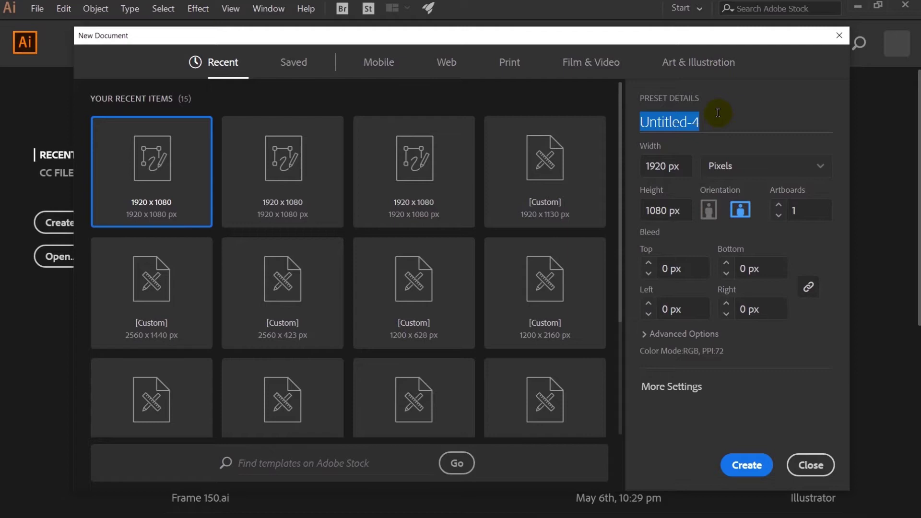
{"action": "type", "text": "First Project"}
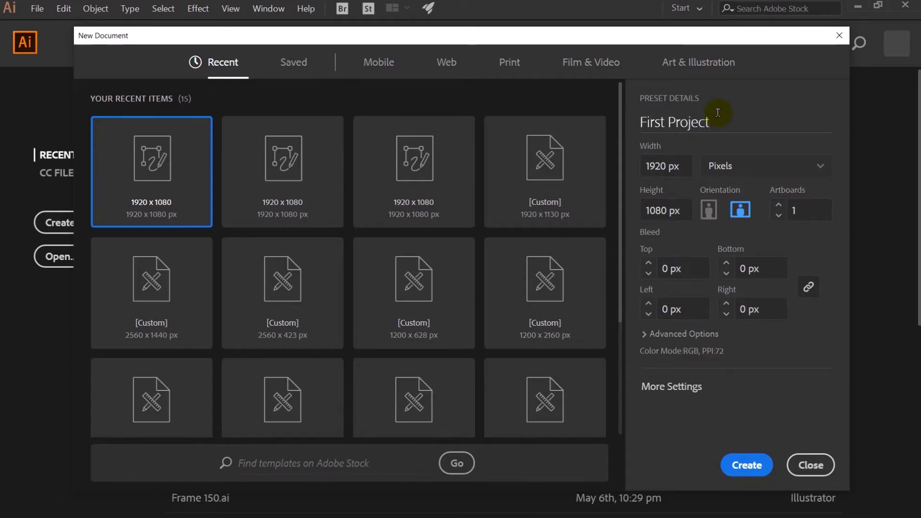
{"action": "left_click", "coordinate": [782, 160]}
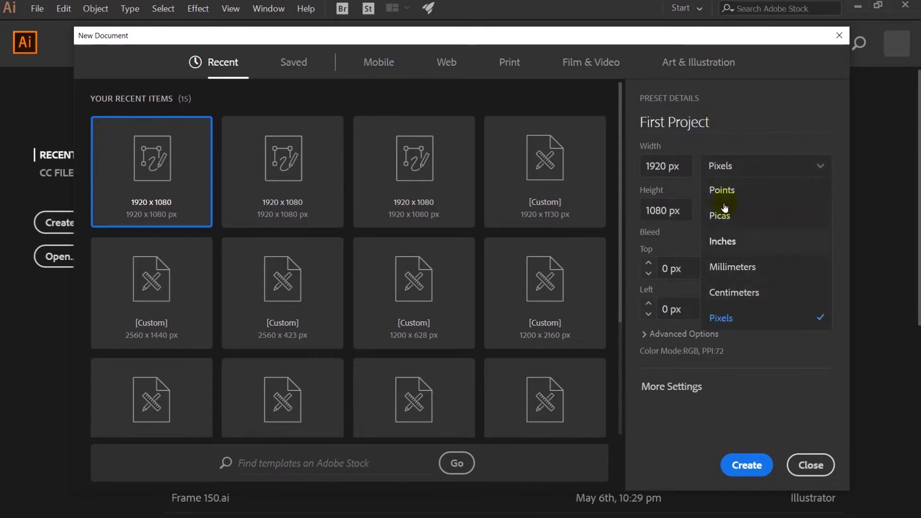
{"action": "left_click", "coordinate": [688, 143]}
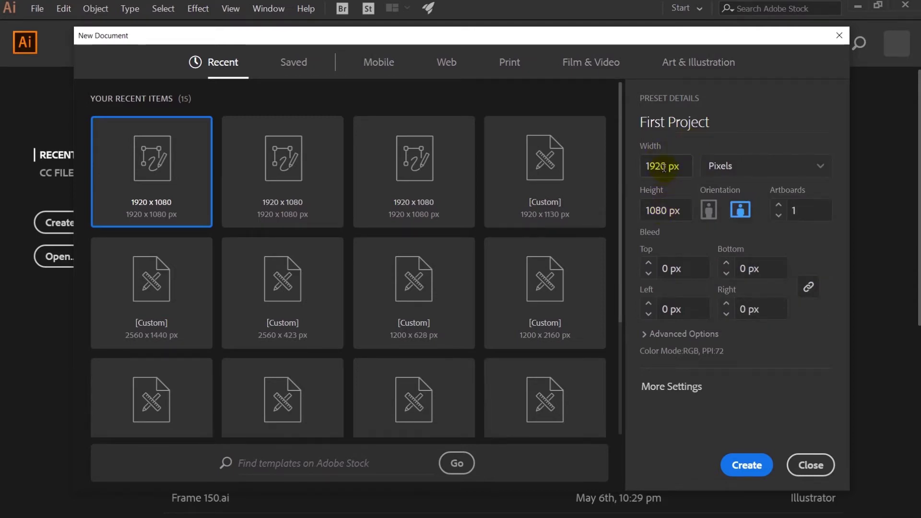
{"action": "left_click", "coordinate": [739, 216]}
{"action": "left_click", "coordinate": [747, 453]}
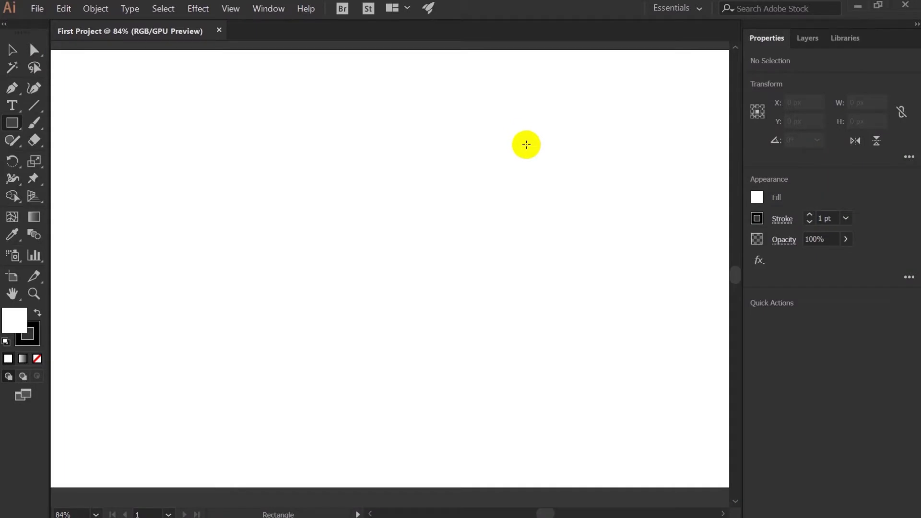
Reset the Essentials workspace to its default layout
{"action": "left_click", "coordinate": [681, 8]}
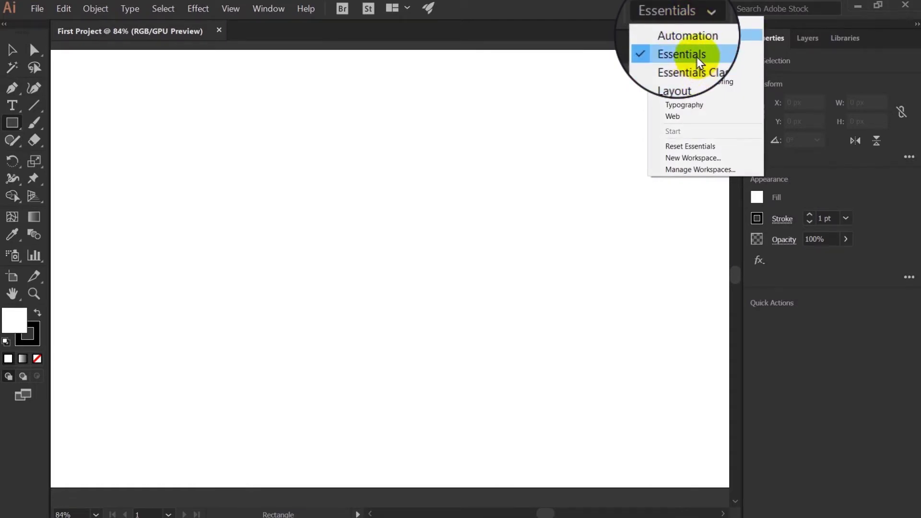
{"action": "left_click", "coordinate": [697, 151]}
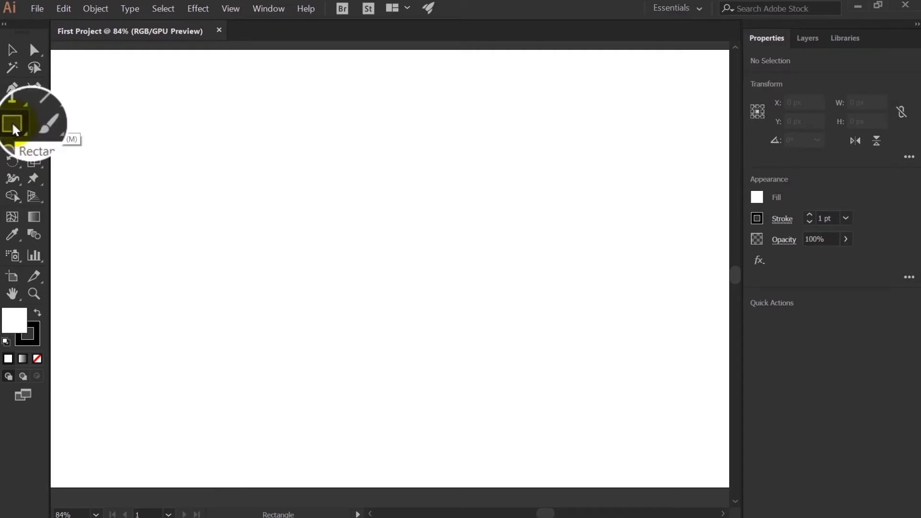
Draw a rectangle about 474 x 264 px near the artboard's upper left and a square about 264 px wide to its right
{"action": "left_click_drag", "start_coordinate": [13, 128], "coordinate": [109, 124]}
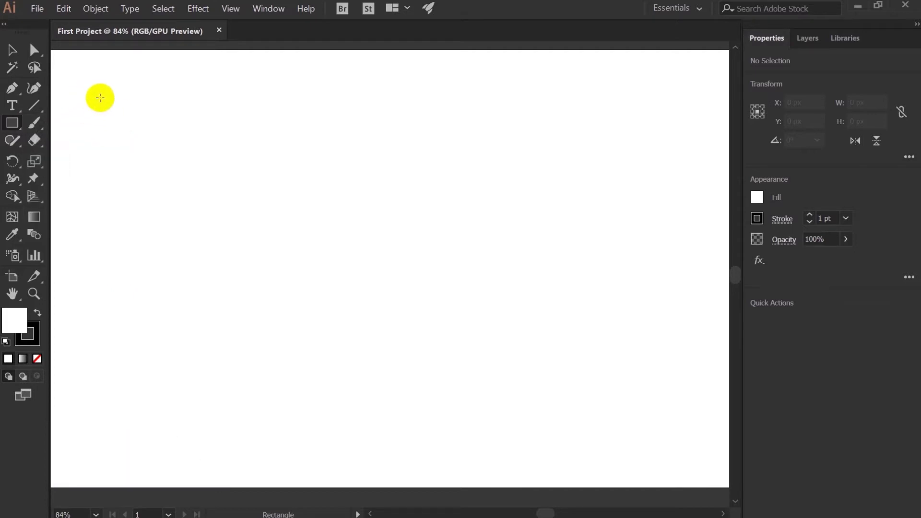
{"action": "left_click_drag", "start_coordinate": [100, 97], "coordinate": [293, 204]}
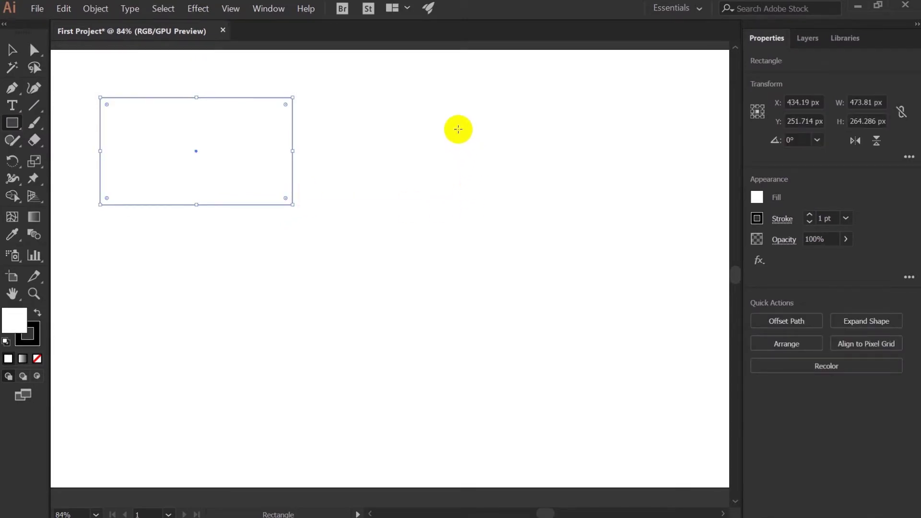
{"action": "left_click_drag", "start_coordinate": [433, 98], "coordinate": [537, 203]}
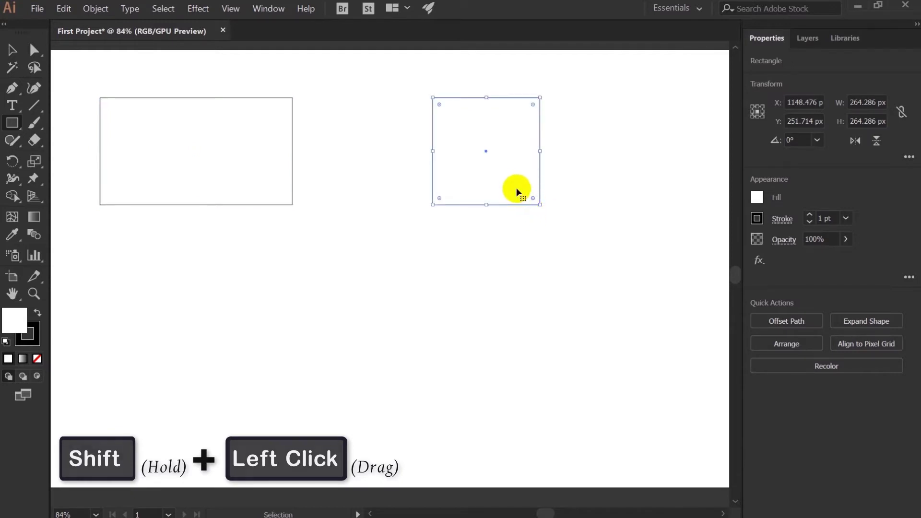
Round all four corners of the square equally with its live corner handles
{"action": "key", "text": "ctrl+1"}
{"action": "left_click_drag", "start_coordinate": [399, 313], "coordinate": [514, 205]}
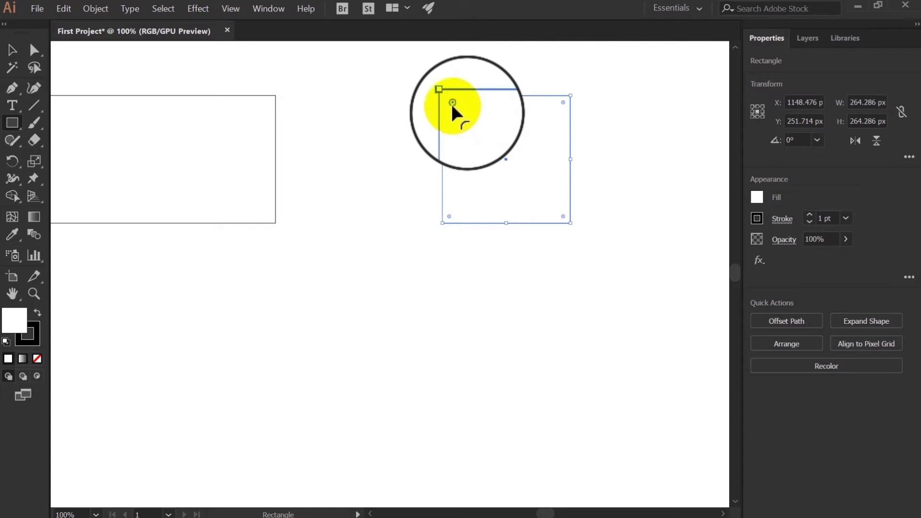
{"action": "mouse_move", "coordinate": [452, 102]}
{"action": "left_mouse_down"}
{"action": "mouse_move", "coordinate": [492, 144]}
{"action": "mouse_move", "coordinate": [441, 87]}
{"action": "mouse_move", "coordinate": [446, 96]}
{"action": "left_mouse_up"}
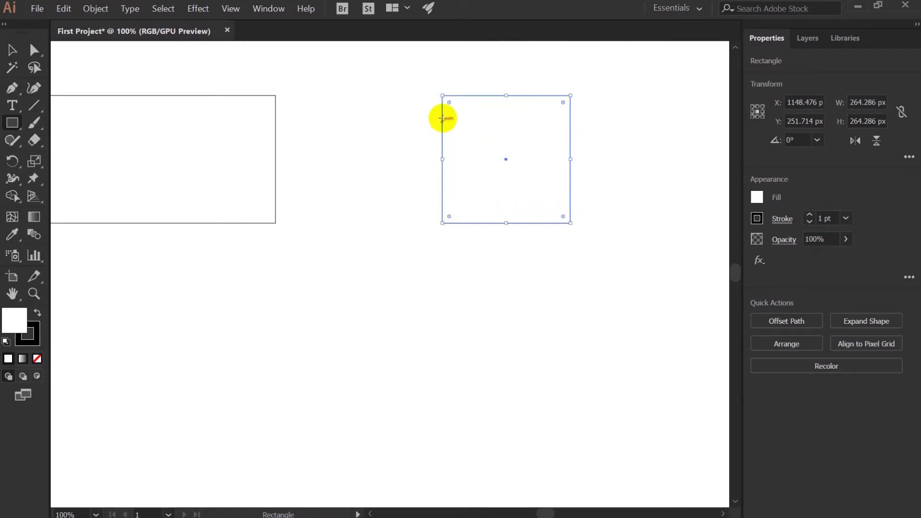
{"action": "left_click_drag", "start_coordinate": [449, 102], "coordinate": [459, 118]}
{"action": "left_click_drag", "start_coordinate": [434, 157], "coordinate": [514, 153]}
Round only the upper-left corner of the wide rectangle, and undo that rounding
{"action": "left_click", "coordinate": [262, 143]}
{"action": "left_click", "coordinate": [123, 94]}
{"action": "key", "text": "v"}
{"action": "left_click", "coordinate": [339, 161]}
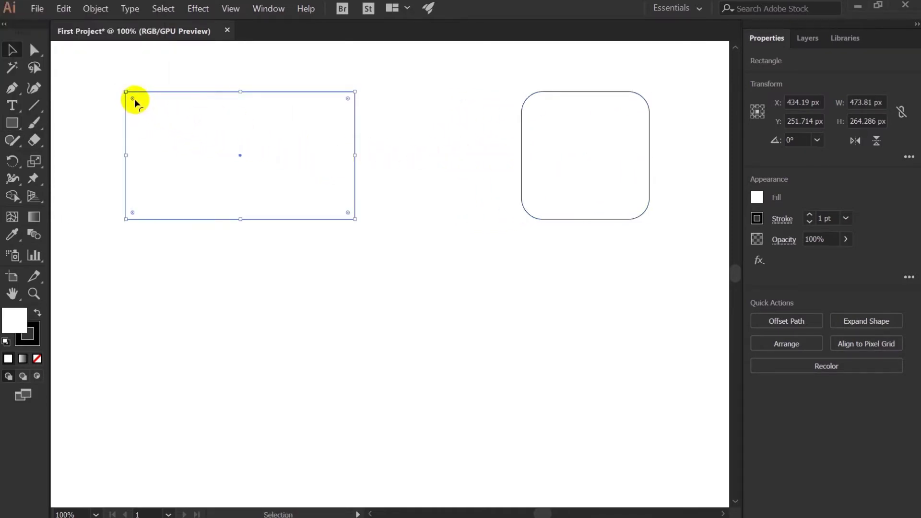
{"action": "mouse_move", "coordinate": [134, 99]}
{"action": "left_mouse_down"}
{"action": "mouse_move", "coordinate": [214, 172]}
{"action": "mouse_move", "coordinate": [126, 92]}
{"action": "left_mouse_up"}
{"action": "left_click", "coordinate": [139, 108]}
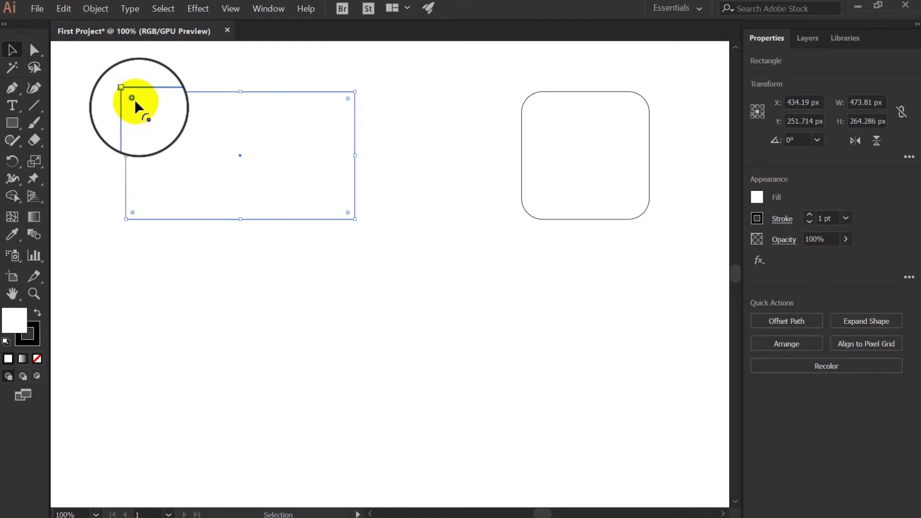
{"action": "left_click_drag", "start_coordinate": [132, 97], "coordinate": [216, 177]}
{"action": "key", "text": "ctrl+z"}
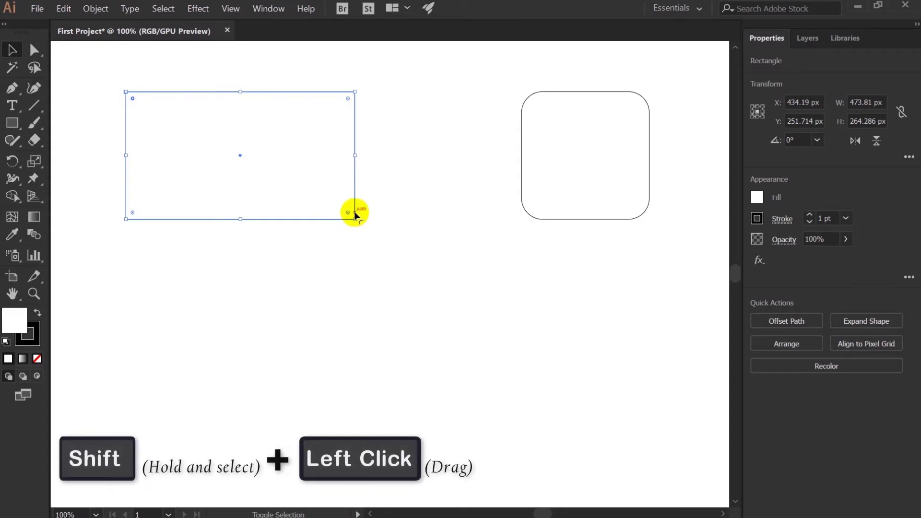
Round the rectangle's upper-left and lower-right corners together into a leaf shape, and undo the change
{"action": "left_click_drag", "start_coordinate": [347, 214], "coordinate": [261, 128]}
{"action": "left_click", "coordinate": [413, 158]}
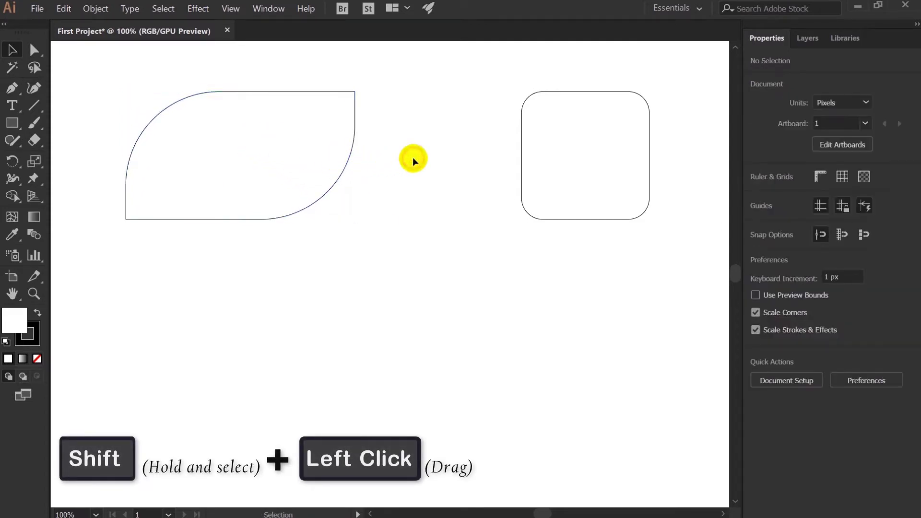
{"action": "key", "text": "ctrl+z"}
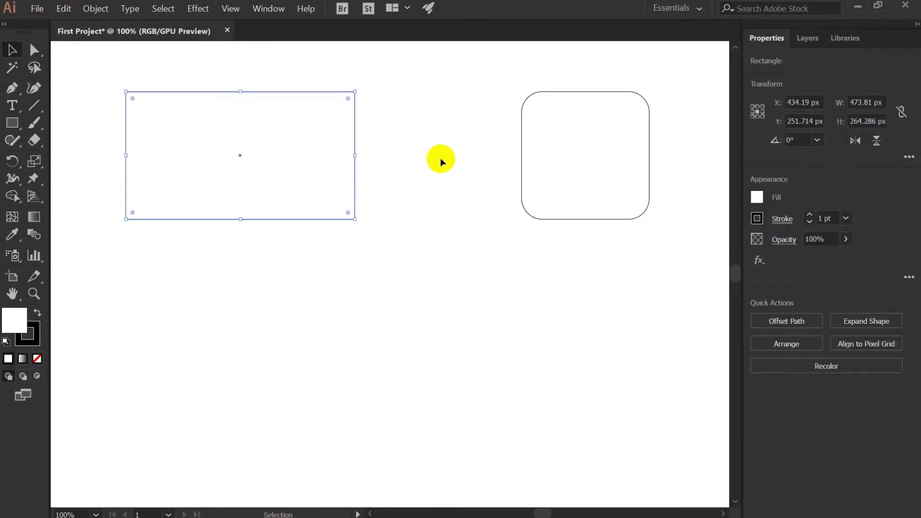
Increase the corner rounding of the rounded square to its maximum so it forms a circle
{"action": "left_click", "coordinate": [585, 156]}
{"action": "left_click_drag", "start_coordinate": [542, 113], "coordinate": [649, 251]}
{"action": "left_click", "coordinate": [649, 251]}
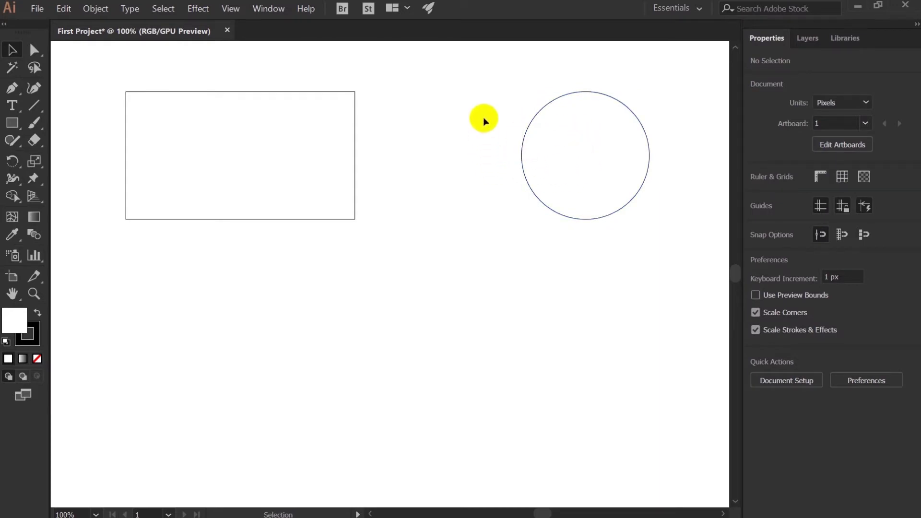
Delete the rectangle and the circular shape from the artboard
{"action": "left_click", "coordinate": [432, 118]}
{"action": "left_click_drag", "start_coordinate": [216, 76], "coordinate": [584, 237]}
{"action": "key", "text": "Delete"}
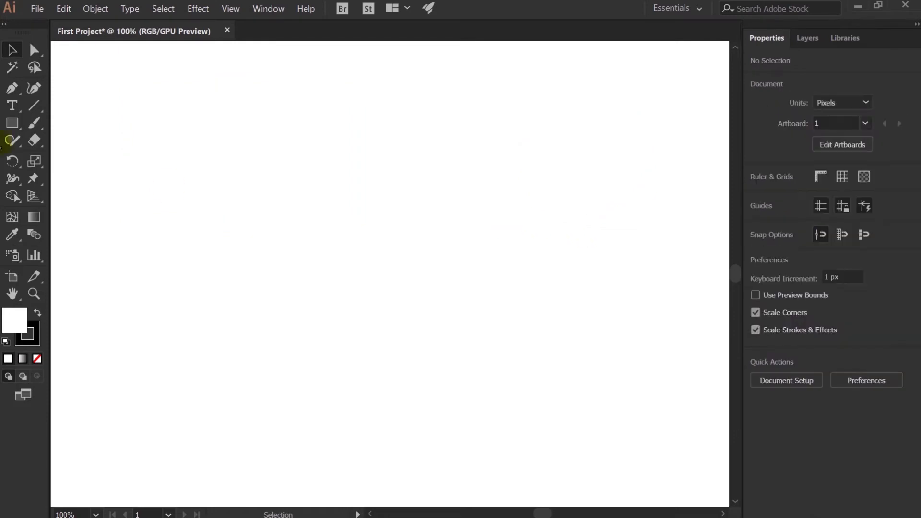
Draw a rounded rectangle about 276 x 200 px with the Rounded Rectangle tool, and delete it
{"action": "left_click", "coordinate": [8, 125]}
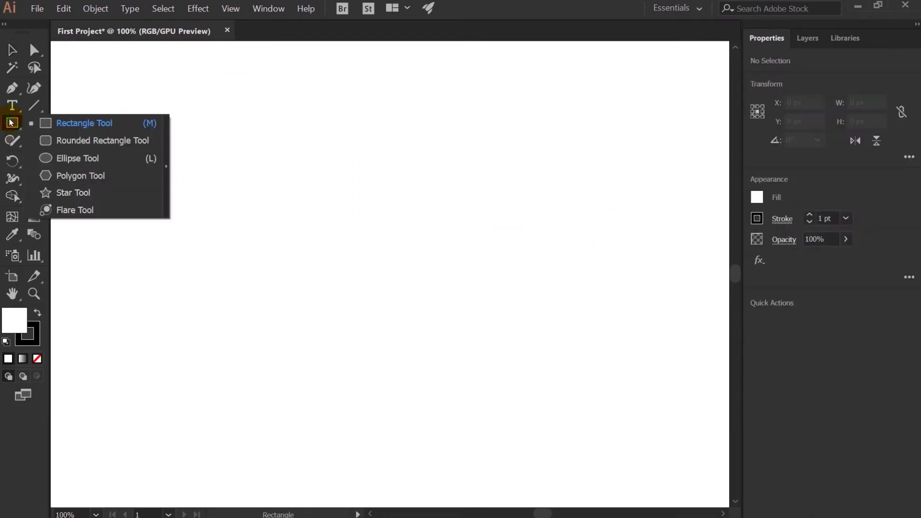
{"action": "left_click", "coordinate": [102, 142]}
{"action": "left_click_drag", "start_coordinate": [224, 144], "coordinate": [357, 240]}
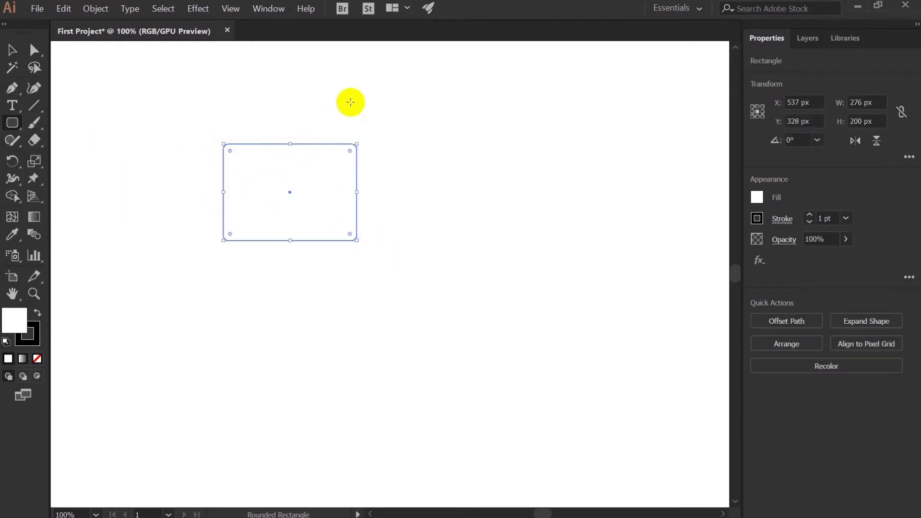
{"action": "key", "text": "Delete"}
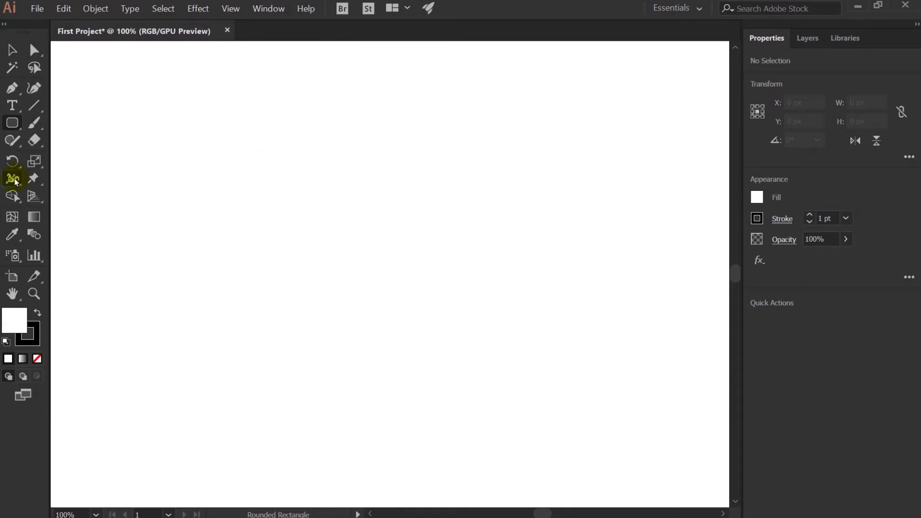
Draw a wide ellipse in the upper middle of the artboard and a circle about 298 px across below it with the Ellipse tool
{"action": "left_click", "coordinate": [18, 123]}
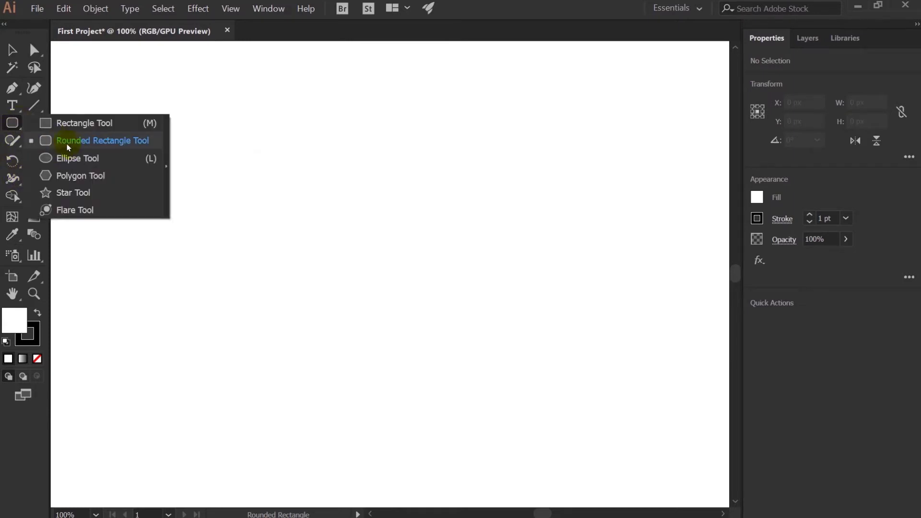
{"action": "left_click", "coordinate": [86, 159]}
{"action": "left_click_drag", "start_coordinate": [281, 133], "coordinate": [477, 264]}
{"action": "left_click_drag", "start_coordinate": [228, 294], "coordinate": [342, 439]}
{"action": "key", "text": "v"}
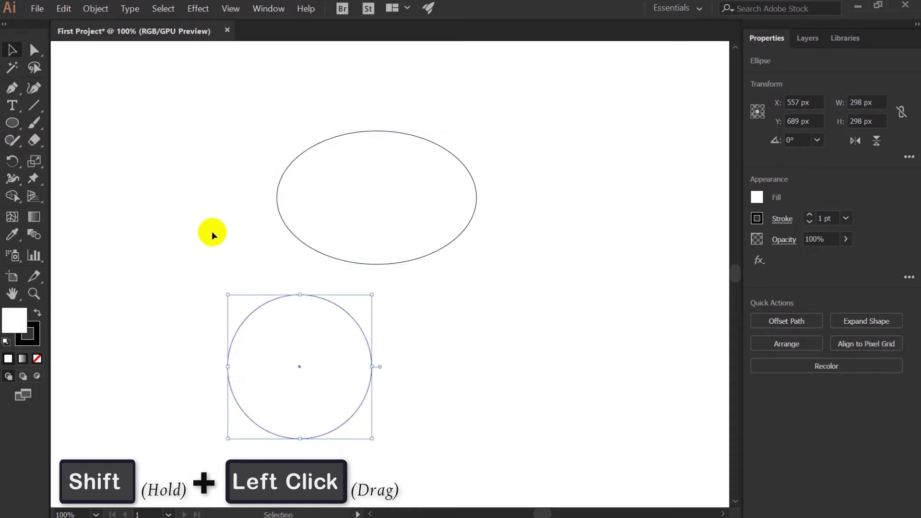
{"action": "left_click_drag", "start_coordinate": [218, 143], "coordinate": [252, 230]}
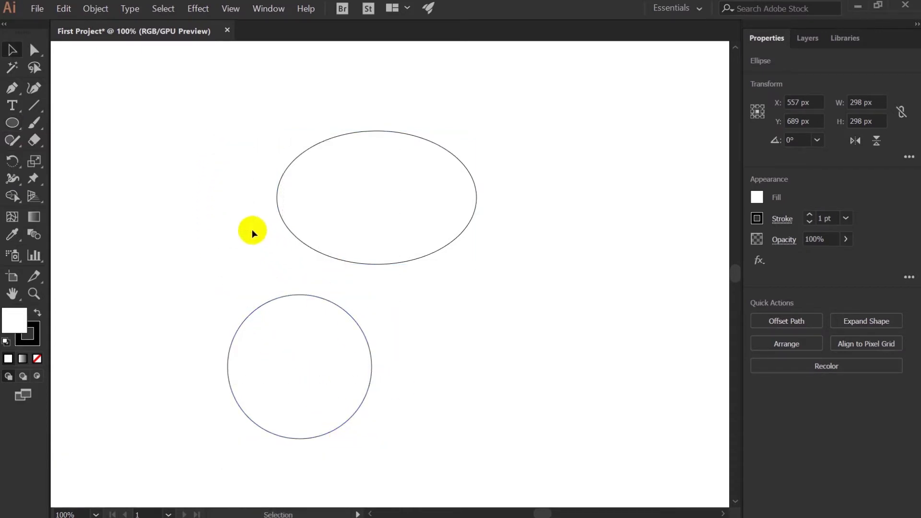
Draw a square about 298 px wide to the right of the circle and round its corners fully into a circle
{"action": "left_click", "coordinate": [332, 372]}
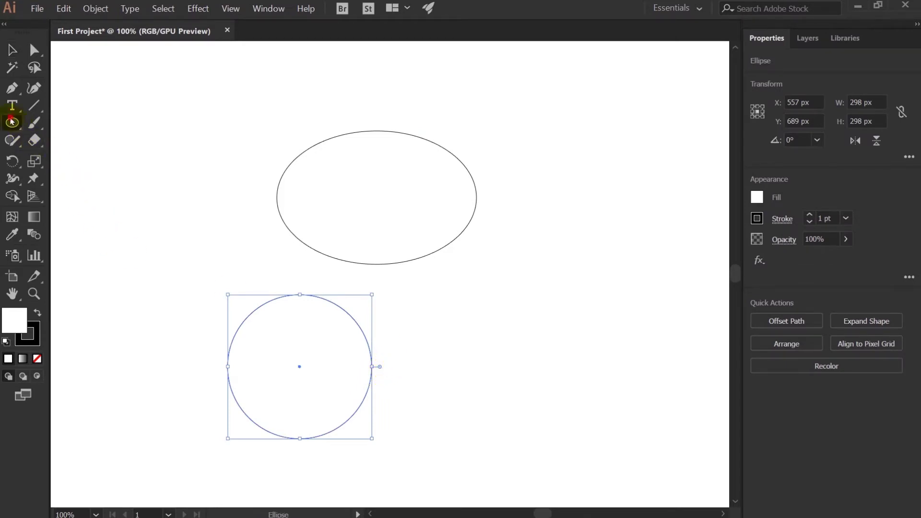
{"action": "left_click_drag", "start_coordinate": [12, 122], "coordinate": [45, 128]}
{"action": "left_click", "coordinate": [56, 124]}
{"action": "mouse_move", "coordinate": [485, 295]}
{"action": "left_mouse_down"}
{"action": "mouse_move", "coordinate": [594, 451]}
{"action": "mouse_move", "coordinate": [586, 436]}
{"action": "left_mouse_up"}
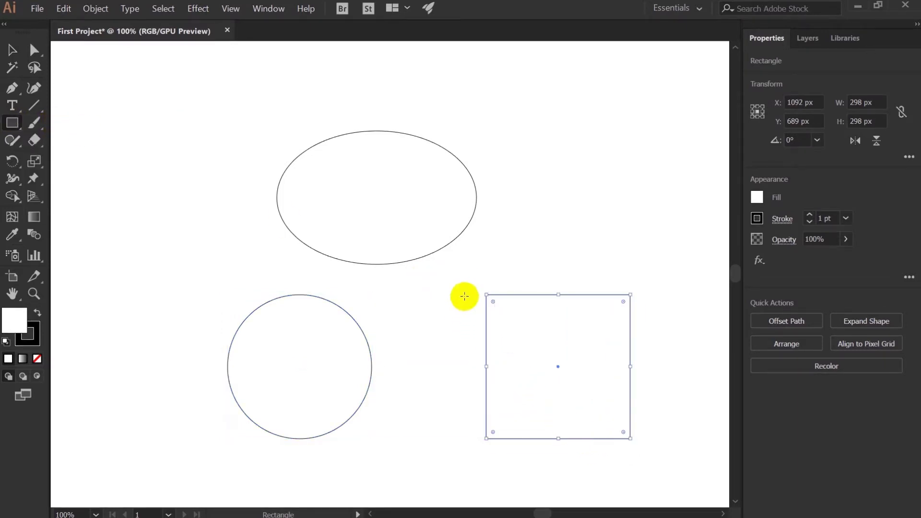
{"action": "left_click_drag", "start_coordinate": [493, 303], "coordinate": [575, 395]}
{"action": "key", "text": "v"}
Compare the selection handles of the ellipse-based circle with those of the circle made from a square
{"action": "left_click", "coordinate": [305, 392]}
{"action": "left_click_drag", "start_coordinate": [390, 367], "coordinate": [390, 369]}
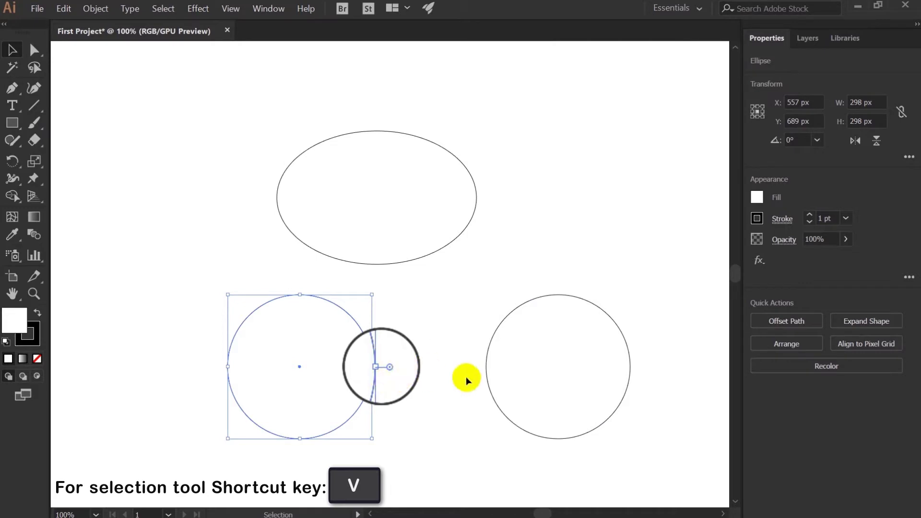
{"action": "left_click", "coordinate": [535, 362]}
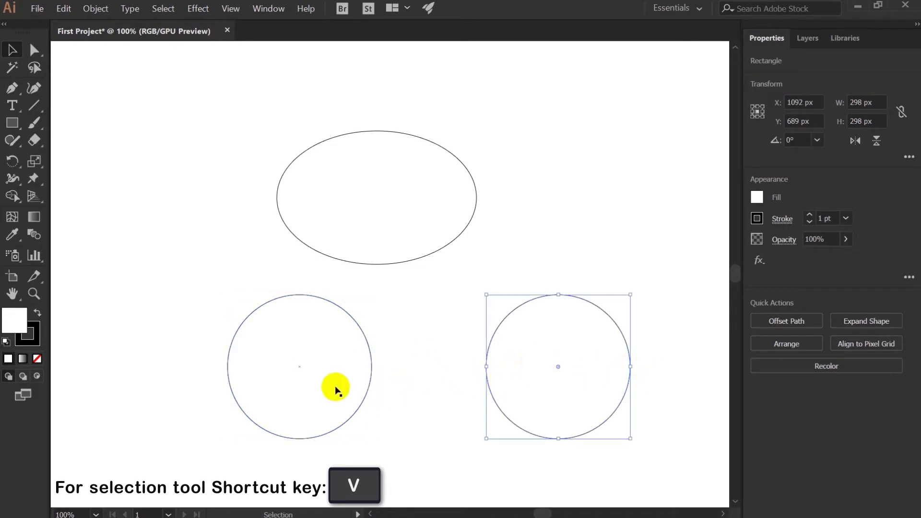
Cut the left circle down with its pie handle to roughly a lower-right quarter wedge
{"action": "left_click", "coordinate": [326, 375]}
{"action": "left_click_drag", "start_coordinate": [381, 369], "coordinate": [258, 341]}
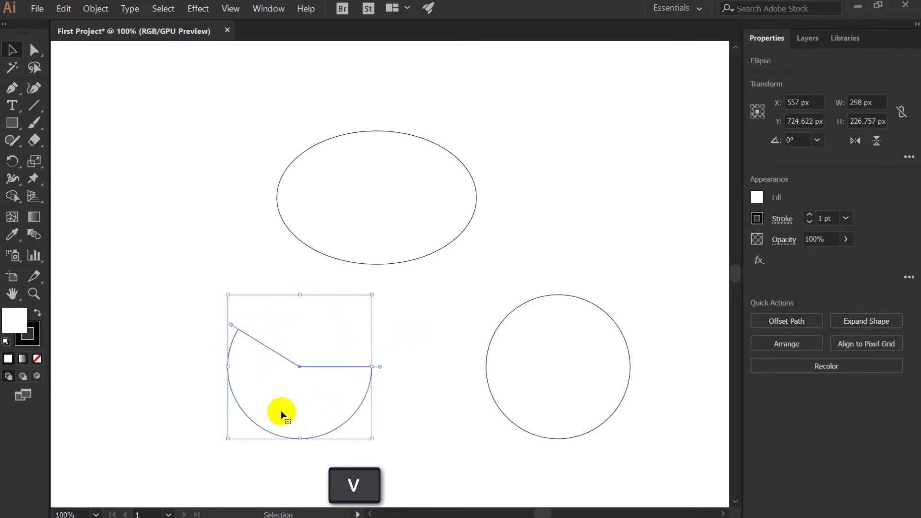
{"action": "left_click_drag", "start_coordinate": [231, 326], "coordinate": [300, 429]}
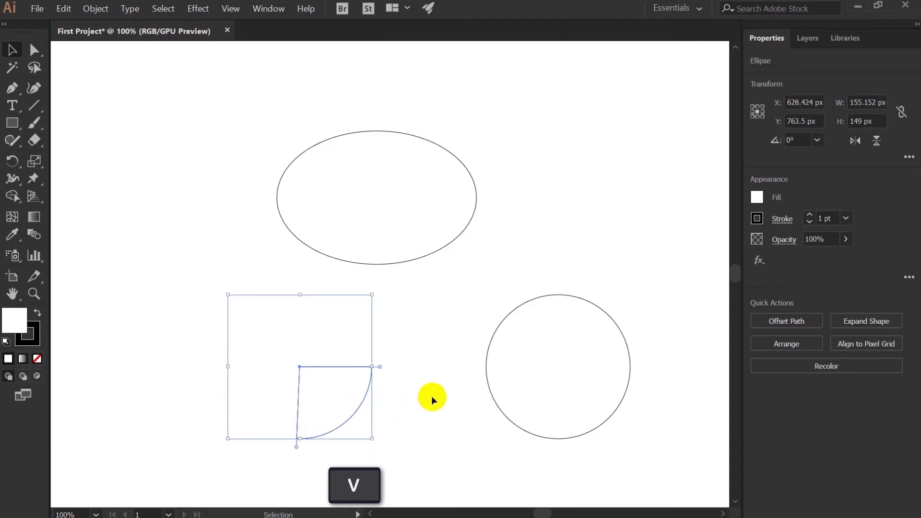
Delete the ellipse, the pie wedge and the remaining circle from the artboard
{"action": "left_click_drag", "start_coordinate": [216, 132], "coordinate": [256, 194]}
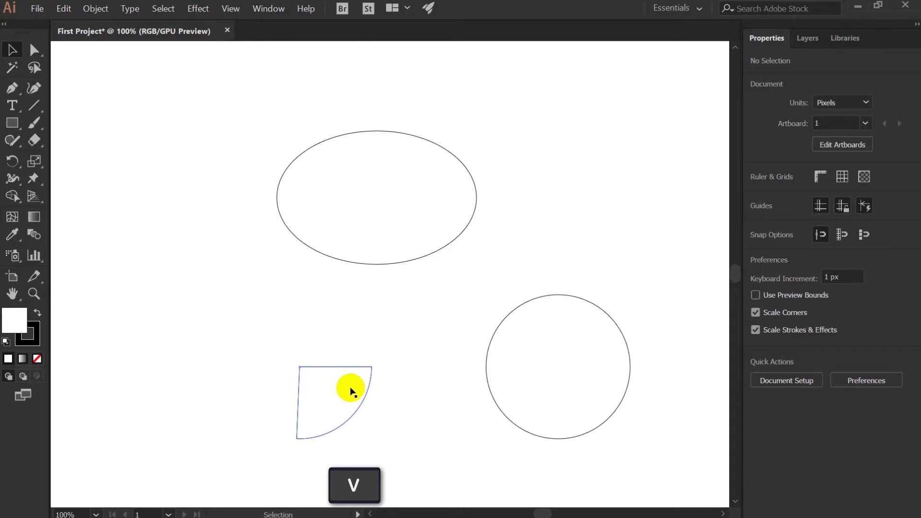
{"action": "left_click_drag", "start_coordinate": [232, 171], "coordinate": [598, 457]}
{"action": "key", "text": "Delete"}
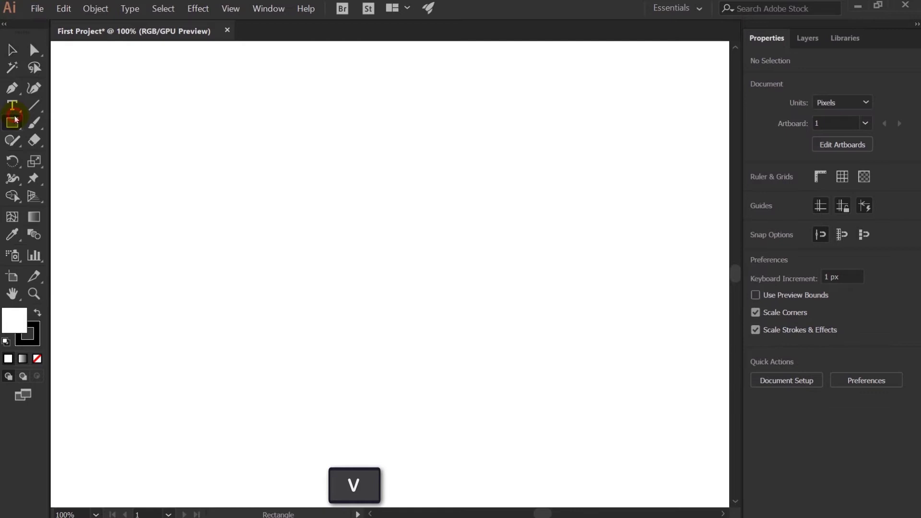
Draw an upright hexagon about 330 px wide in the artboard's upper-left area with the Polygon tool
{"action": "left_click", "coordinate": [16, 119]}
{"action": "left_click", "coordinate": [92, 177]}
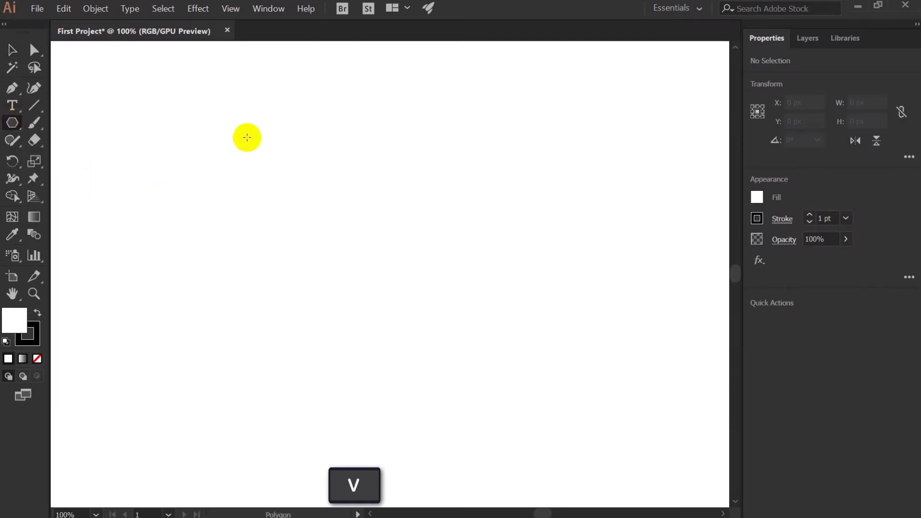
{"action": "left_click_drag", "start_coordinate": [214, 126], "coordinate": [258, 194]}
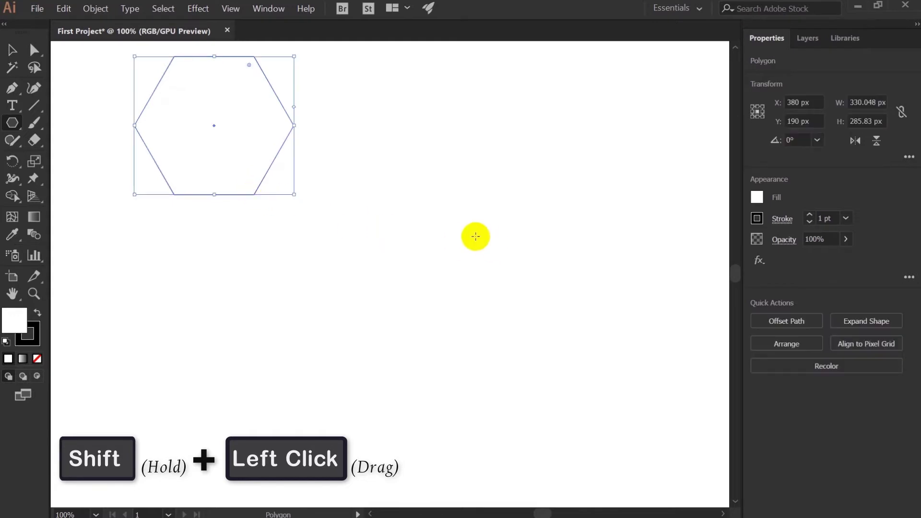
Draw an octagon about 277 px wide to the lower right of the hexagon
{"action": "left_click_drag", "start_coordinate": [402, 198], "coordinate": [431, 265]}
{"action": "key", "text": "Up"}
{"action": "key", "text": "Up"}
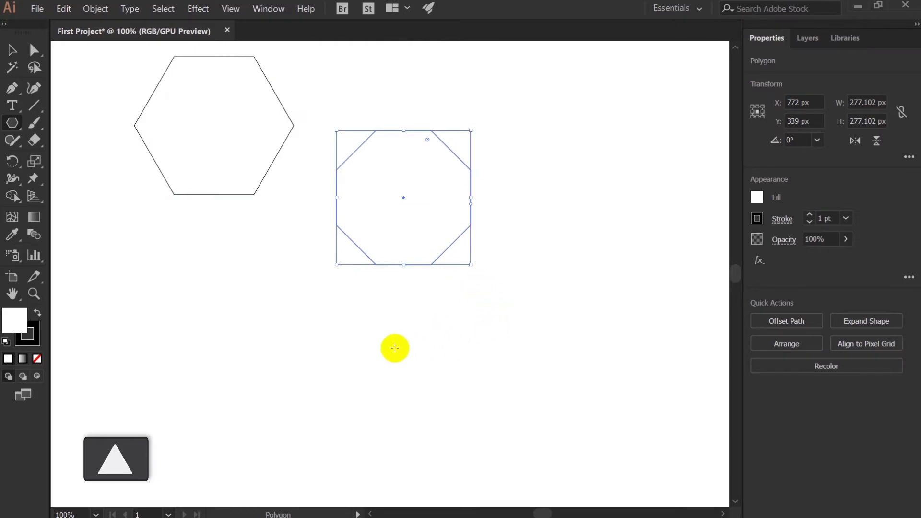
Draw an upright triangle about 339 px wide below the octagon with the Polygon tool and deselect it
{"action": "left_click_drag", "start_coordinate": [329, 383], "coordinate": [409, 431]}
{"action": "key", "text": "Down"}
{"action": "key", "text": "Down"}
{"action": "key", "text": "Down"}
{"action": "key", "text": "Down"}
{"action": "key", "text": "Down"}
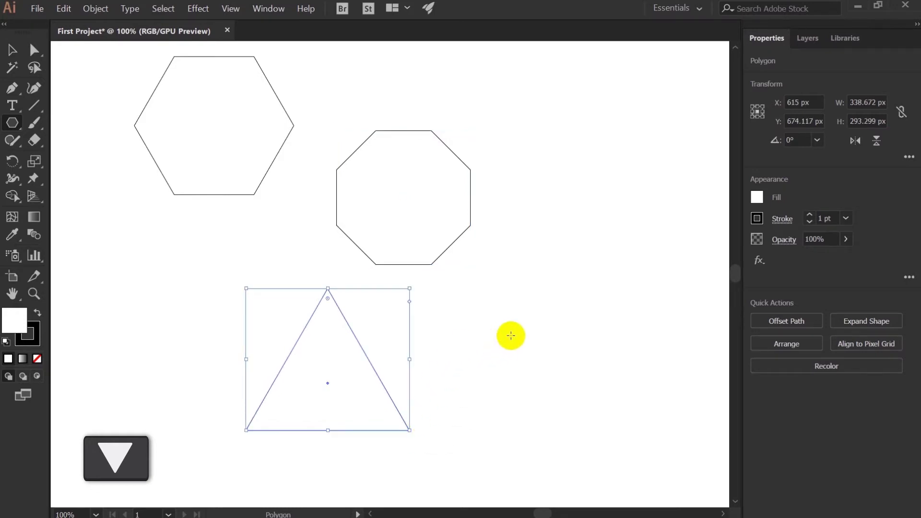
{"action": "left_click", "coordinate": [512, 327]}
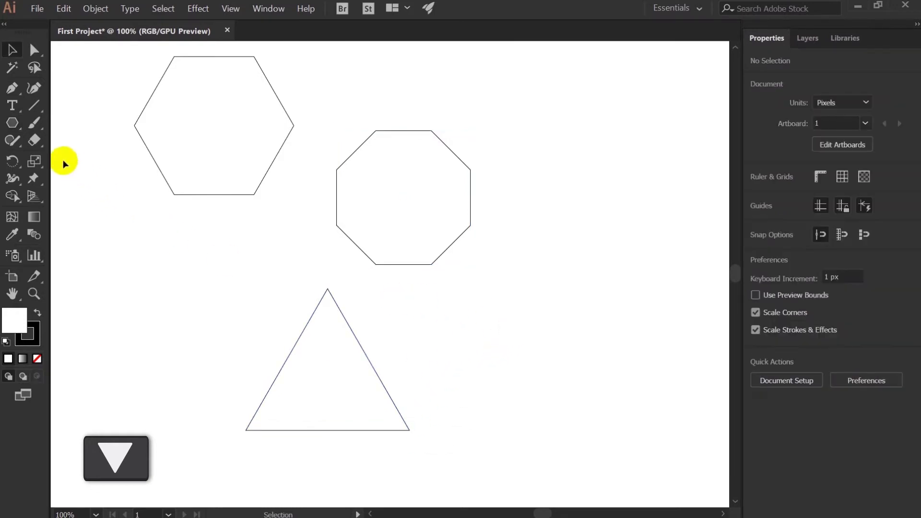
Draw a five-pointed star about 266 px wide beside the octagon and a 21-pointed star about 324 px wide below it
{"action": "left_click_drag", "start_coordinate": [9, 124], "coordinate": [74, 191]}
{"action": "left_click_drag", "start_coordinate": [546, 226], "coordinate": [608, 254]}
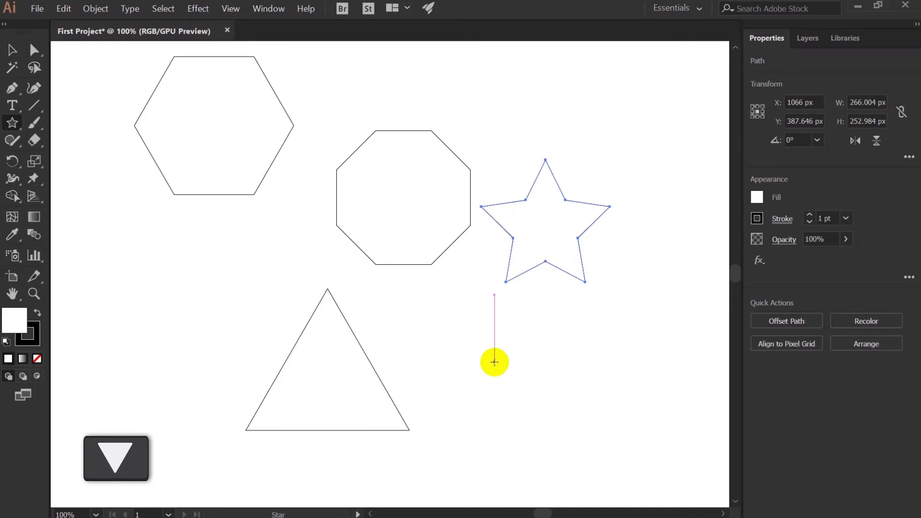
{"action": "left_click_drag", "start_coordinate": [499, 371], "coordinate": [526, 436]}
{"action": "key", "text": "Up"}
{"action": "key", "text": "Up"}
{"action": "key", "text": "Up"}
{"action": "key", "text": "Up"}
{"action": "key", "text": "Up"}
{"action": "key", "text": "Up"}
{"action": "key", "text": "Up"}
{"action": "key", "text": "Up"}
{"action": "key", "text": "Up"}
{"action": "key", "text": "Up"}
{"action": "key", "text": "Up"}
{"action": "key", "text": "Up"}
{"action": "key", "text": "Up"}
{"action": "key", "text": "Up"}
{"action": "key", "text": "Up"}
{"action": "key", "text": "Up"}
{"action": "key", "text": "Up"}
{"action": "key", "text": "Up"}
{"action": "key", "text": "Up"}
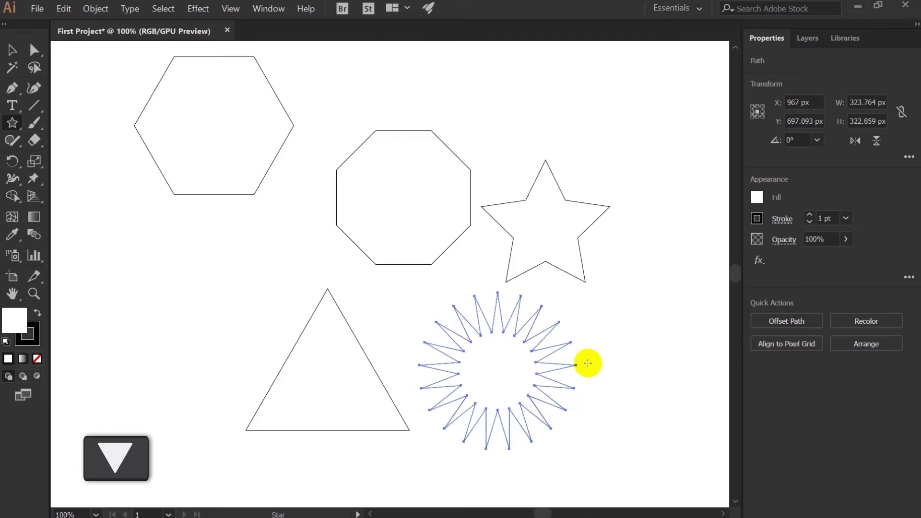
Delete all the polygons and stars from the artboard
{"action": "left_click_drag", "start_coordinate": [594, 72], "coordinate": [610, 85]}
{"action": "key", "text": "ctrl+z"}
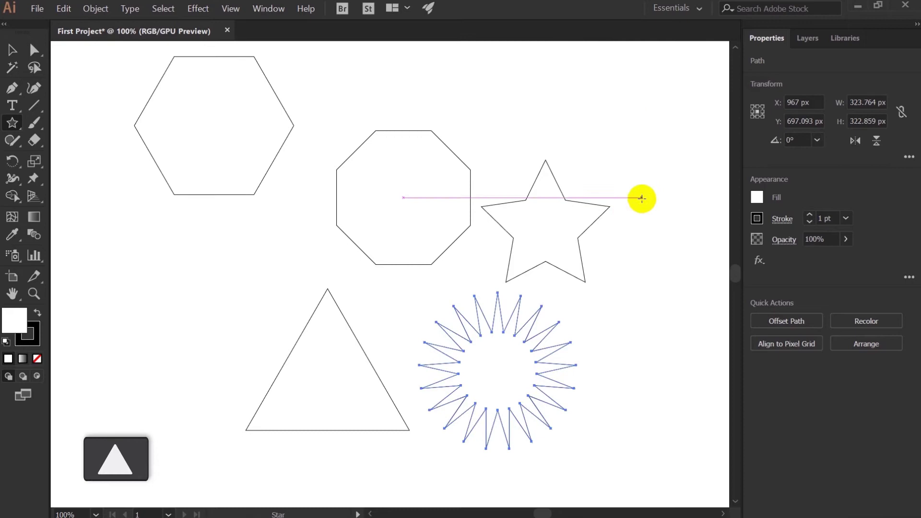
{"action": "key", "text": "v"}
{"action": "left_click_drag", "start_coordinate": [102, 56], "coordinate": [563, 427]}
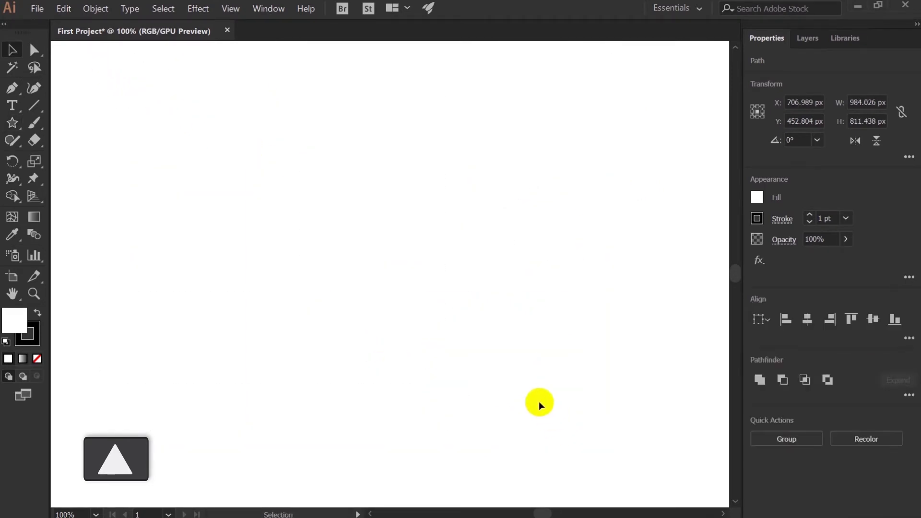
{"action": "key", "text": "Delete"}
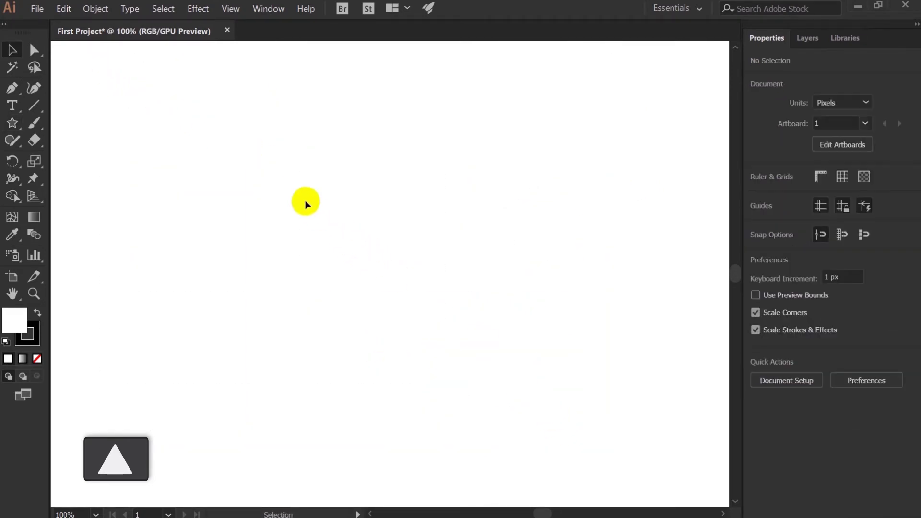
Draw an upright triangle about 290 px wide with the Star tool and move it down to about X 453, Y 449 px
{"action": "left_click", "coordinate": [17, 122]}
{"action": "left_click_drag", "start_coordinate": [259, 172], "coordinate": [274, 94]}
{"action": "key", "text": "Down"}
{"action": "key", "text": "Down"}
{"action": "key", "text": "Down"}
{"action": "key", "text": "Down"}
{"action": "key", "text": "Down"}
{"action": "key", "text": "Down"}
{"action": "key", "text": "Down"}
{"action": "key", "text": "Down"}
{"action": "key", "text": "Down"}
{"action": "key", "text": "Down"}
{"action": "key", "text": "Down"}
{"action": "key", "text": "Down"}
{"action": "key", "text": "Down"}
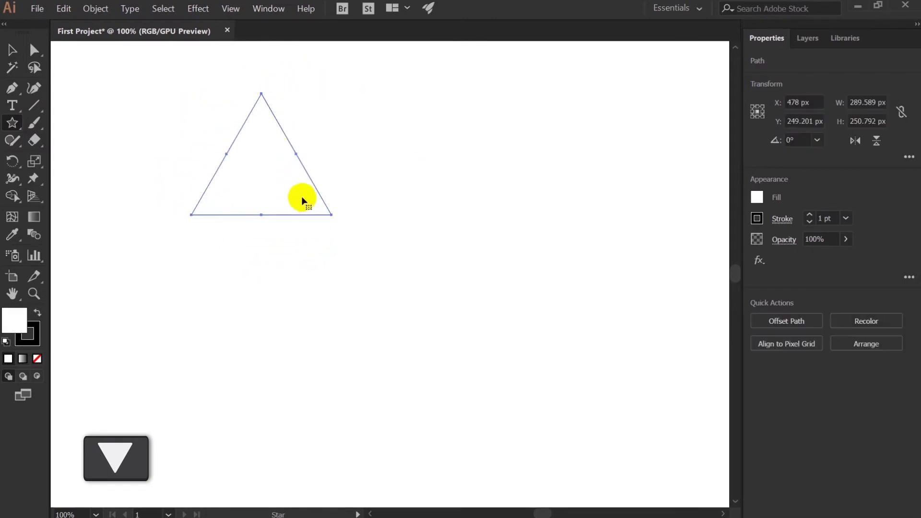
{"action": "key", "text": "v"}
{"action": "left_click_drag", "start_coordinate": [290, 177], "coordinate": [304, 272]}
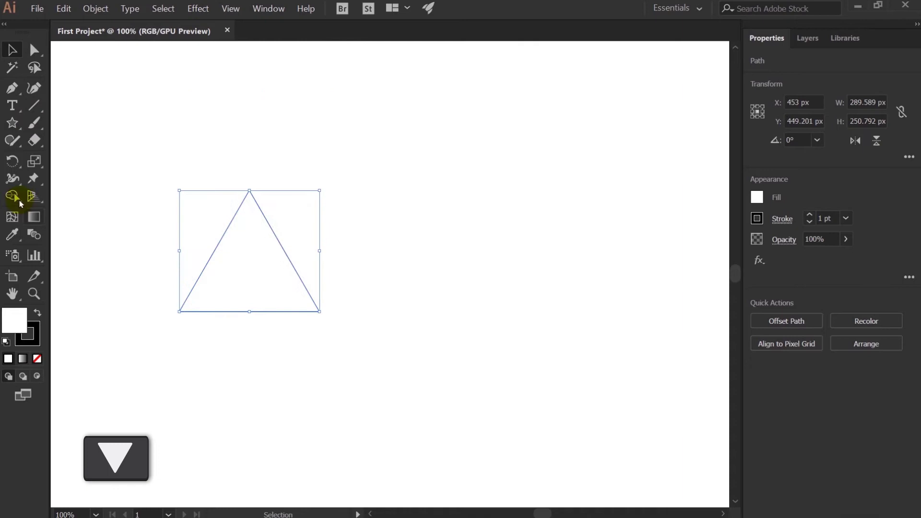
Draw a triangle about 248 px wide with the Polygon tool and move it to the right of the first, aligning their bases
{"action": "left_click", "coordinate": [7, 122]}
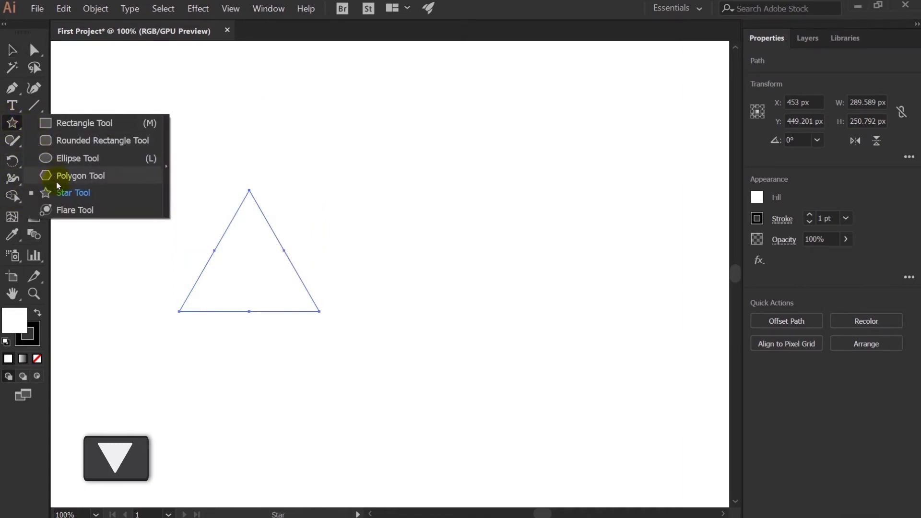
{"action": "left_click", "coordinate": [80, 174]}
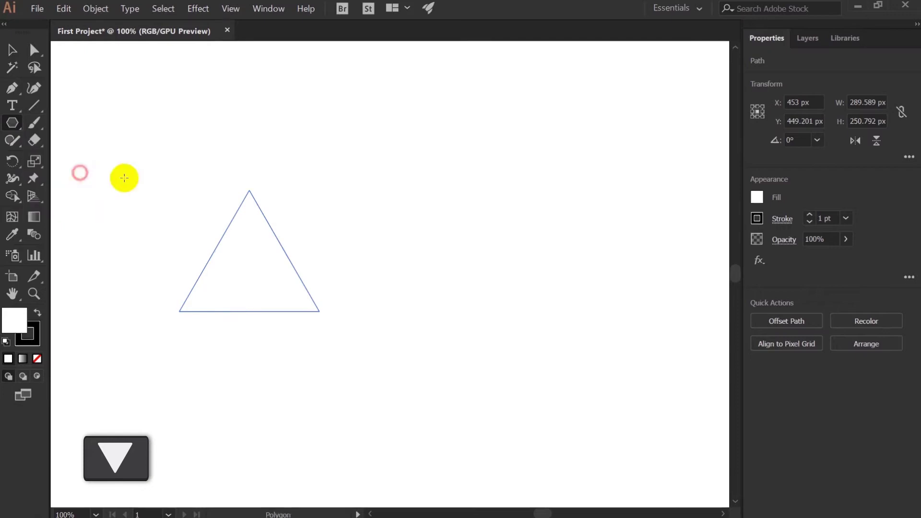
{"action": "left_click_drag", "start_coordinate": [495, 192], "coordinate": [546, 239]}
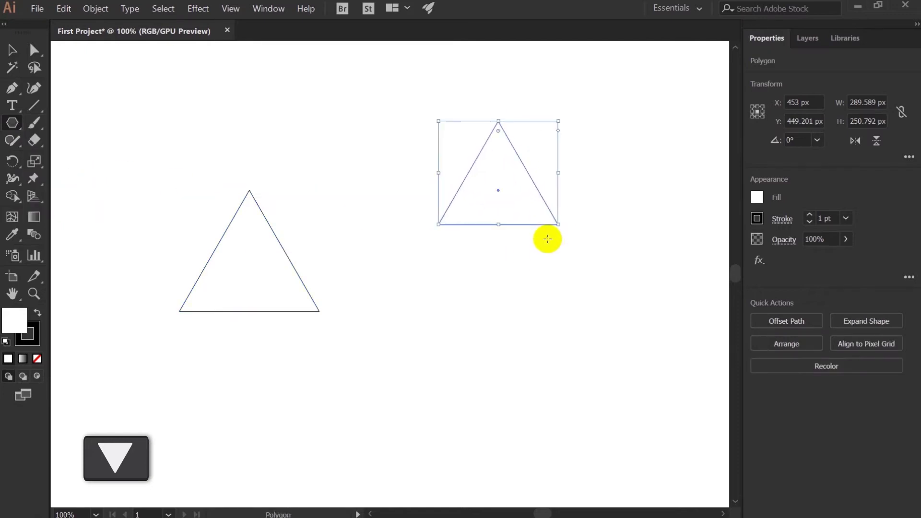
{"action": "key", "text": "v"}
{"action": "left_click_drag", "start_coordinate": [521, 196], "coordinate": [530, 282]}
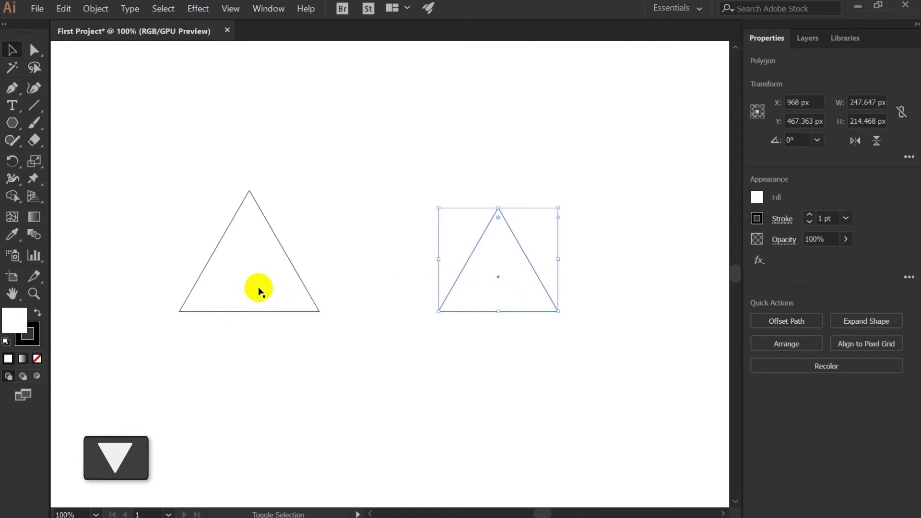
Select both triangles and compare their anchor points and corner handles with the Direct Selection tool
{"action": "left_click", "coordinate": [259, 287], "text": "shift"}
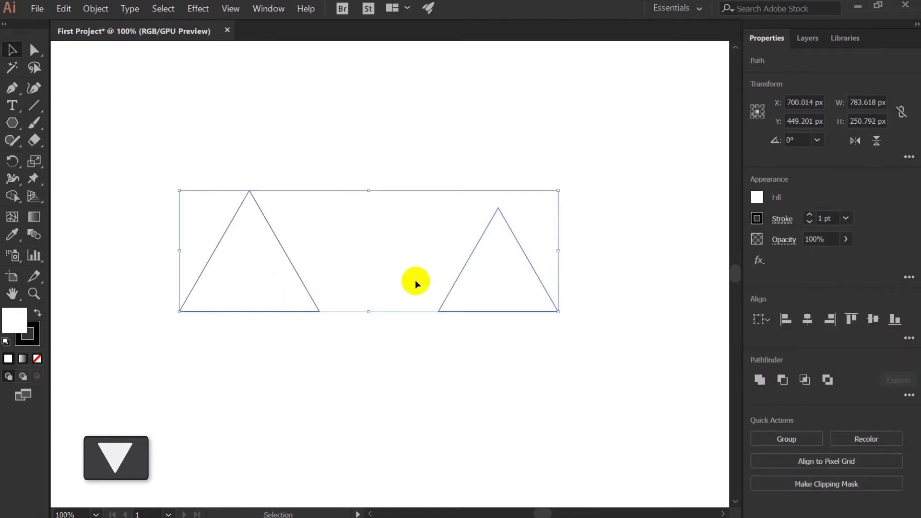
{"action": "left_click", "coordinate": [34, 50]}
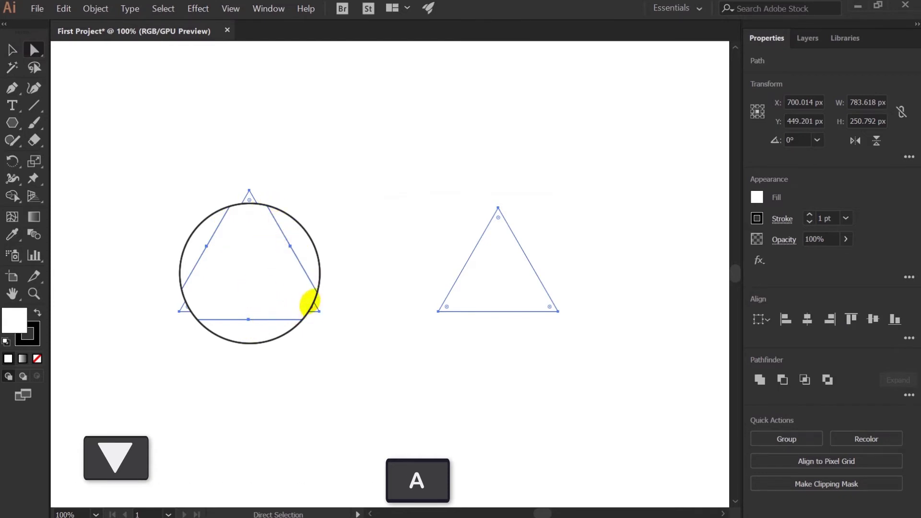
{"action": "left_click", "coordinate": [419, 243]}
{"action": "left_click", "coordinate": [485, 283]}
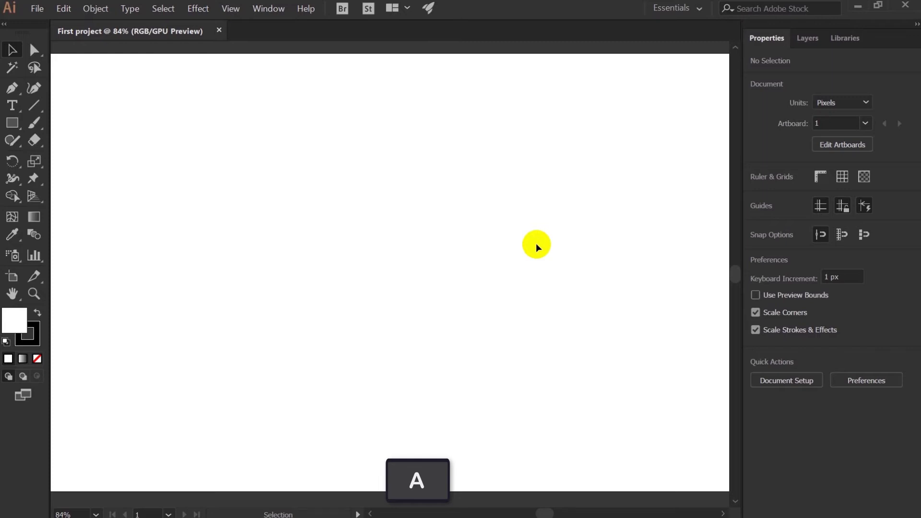
Draw an upright rectangle about 517 x 681 px and round its corners fully into a capsule shape
{"action": "left_click", "coordinate": [16, 123]}
{"action": "left_click_drag", "start_coordinate": [342, 120], "coordinate": [552, 396]}
{"action": "key", "text": "a"}
{"action": "left_click_drag", "start_coordinate": [545, 127], "coordinate": [535, 338]}
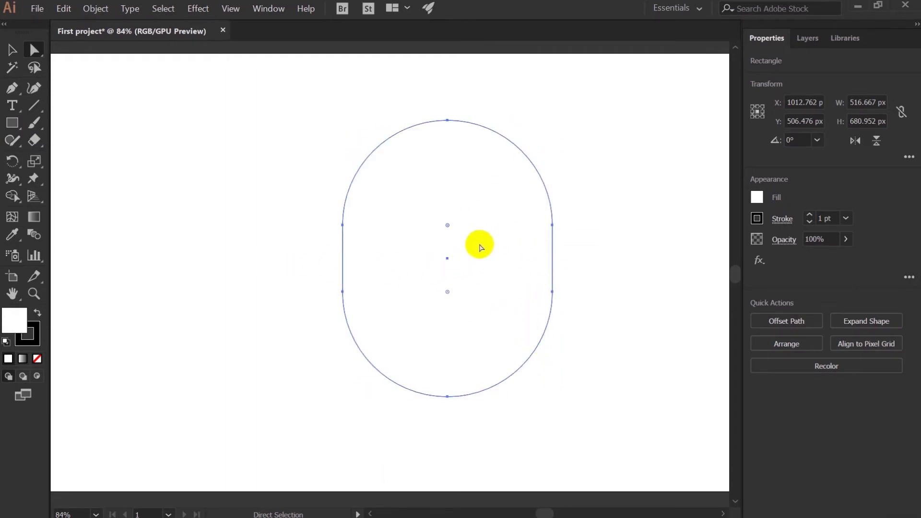
Fill the whole capsule shape with the light orange skin tone F2B681
{"action": "left_click", "coordinate": [289, 244]}
{"action": "left_click", "coordinate": [447, 258]}
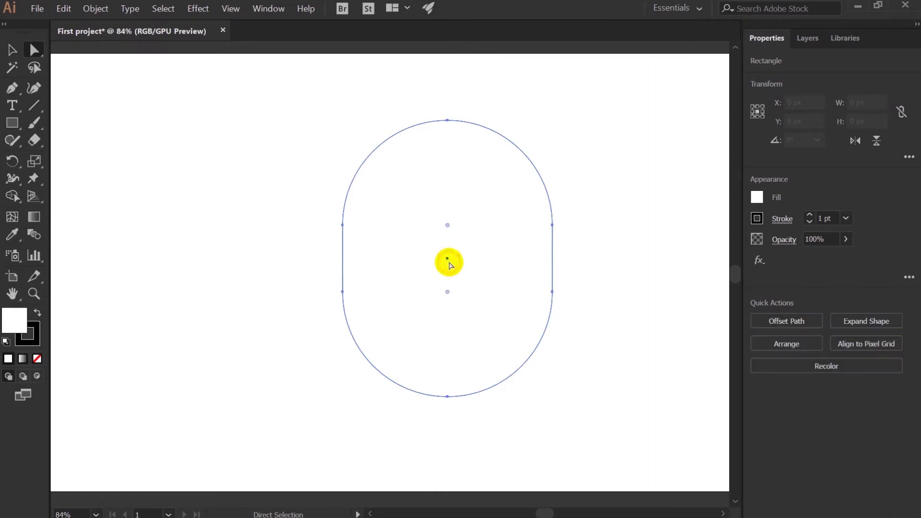
{"action": "left_click", "coordinate": [209, 255]}
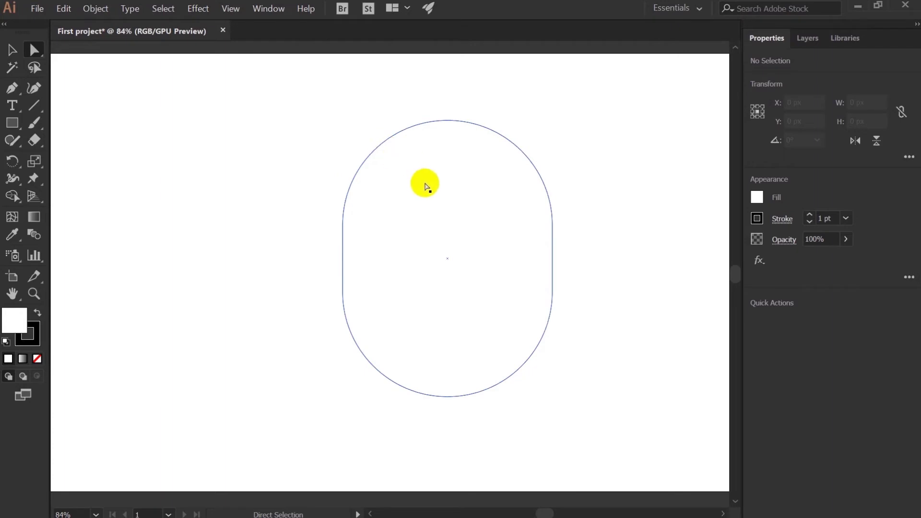
{"action": "left_click", "coordinate": [448, 210]}
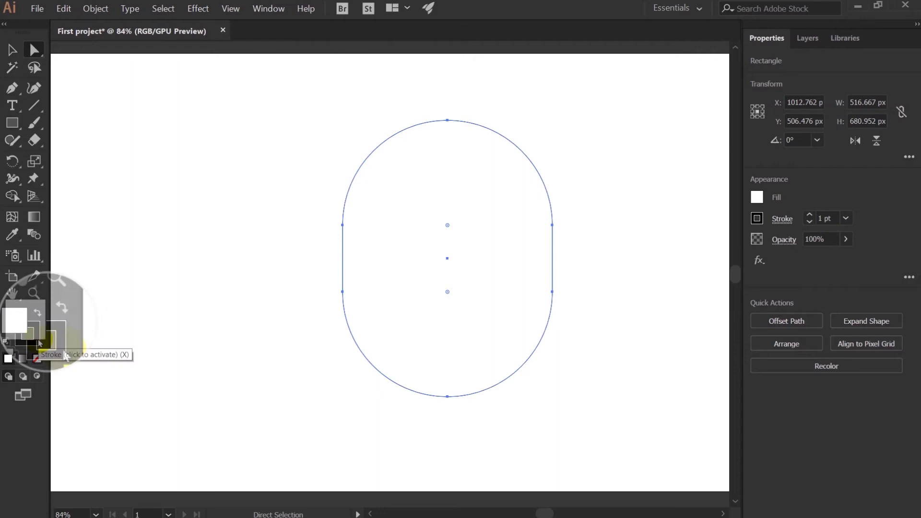
{"action": "double_click", "coordinate": [18, 315]}
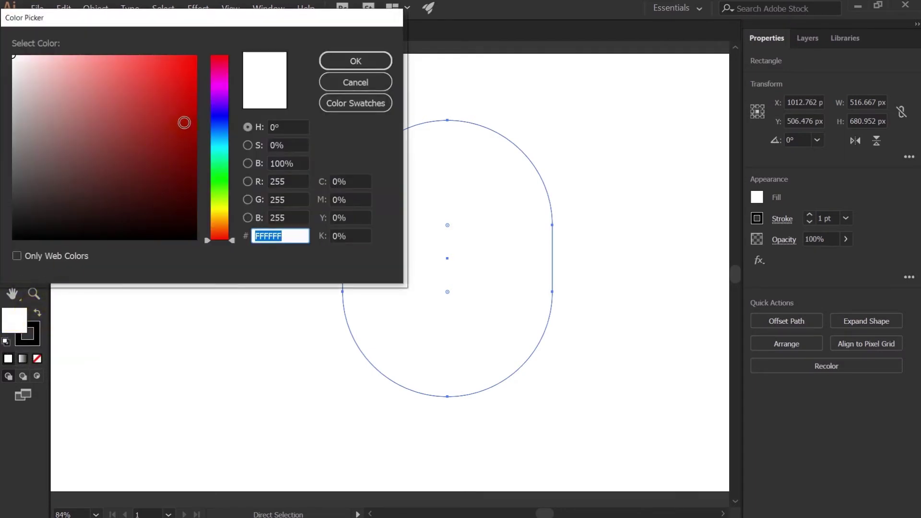
{"action": "left_click_drag", "start_coordinate": [203, 110], "coordinate": [222, 227]}
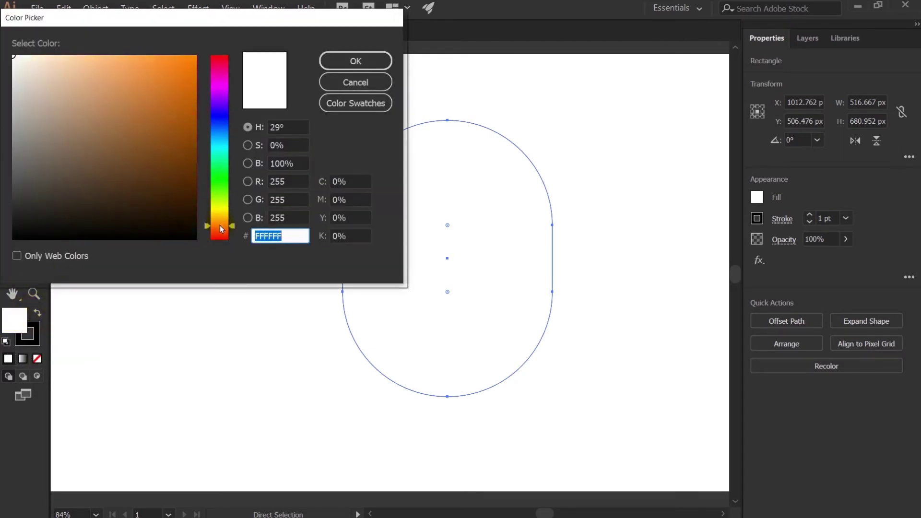
{"action": "mouse_move", "coordinate": [149, 147]}
{"action": "left_mouse_down"}
{"action": "mouse_move", "coordinate": [82, 60]}
{"action": "mouse_move", "coordinate": [93, 71]}
{"action": "mouse_move", "coordinate": [98, 65]}
{"action": "left_mouse_up"}
{"action": "left_click", "coordinate": [330, 63]}
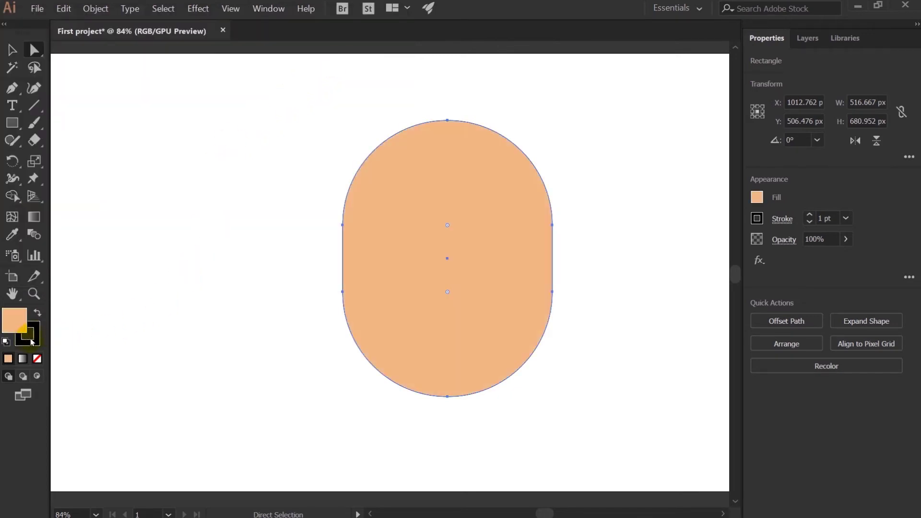
Make the stroke active and increase the capsule shape's stroke weight to 12 pt
{"action": "left_click", "coordinate": [36, 341]}
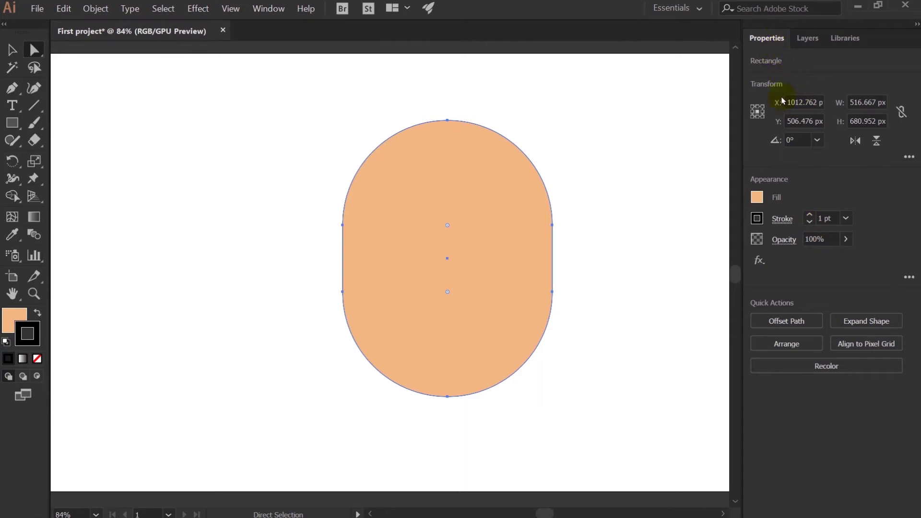
{"action": "left_click", "coordinate": [806, 211]}
{"action": "left_click", "coordinate": [807, 211]}
{"action": "left_click", "coordinate": [806, 211]}
{"action": "left_click", "coordinate": [806, 211]}
{"action": "left_click", "coordinate": [805, 207]}
{"action": "left_click", "coordinate": [805, 208]}
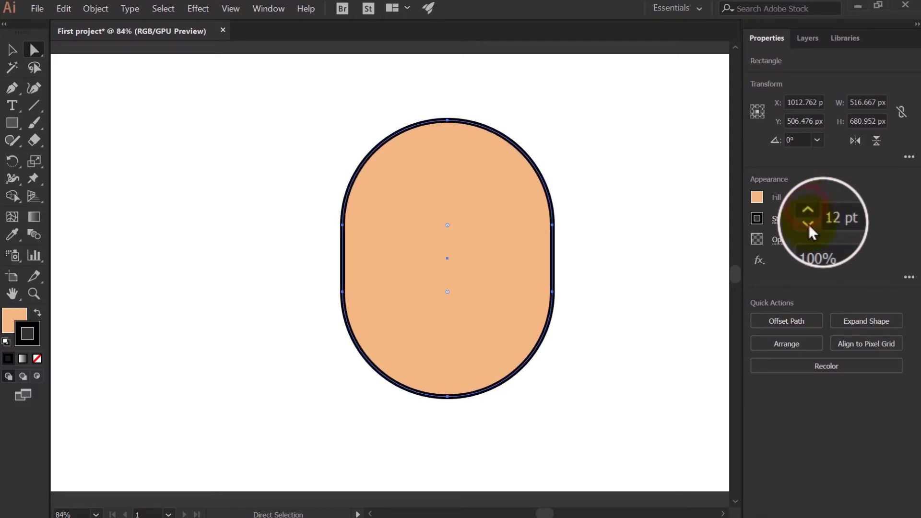
Reduce the capsule shape's stroke weight to 4 pt and review the preset weights without choosing another
{"action": "left_click", "coordinate": [807, 218]}
{"action": "left_click", "coordinate": [808, 218]}
{"action": "left_click", "coordinate": [807, 218]}
{"action": "left_click", "coordinate": [807, 218]}
{"action": "left_click", "coordinate": [807, 218]}
{"action": "left_click", "coordinate": [807, 217]}
{"action": "left_click", "coordinate": [807, 218]}
{"action": "left_click", "coordinate": [807, 218]}
{"action": "left_click", "coordinate": [876, 218]}
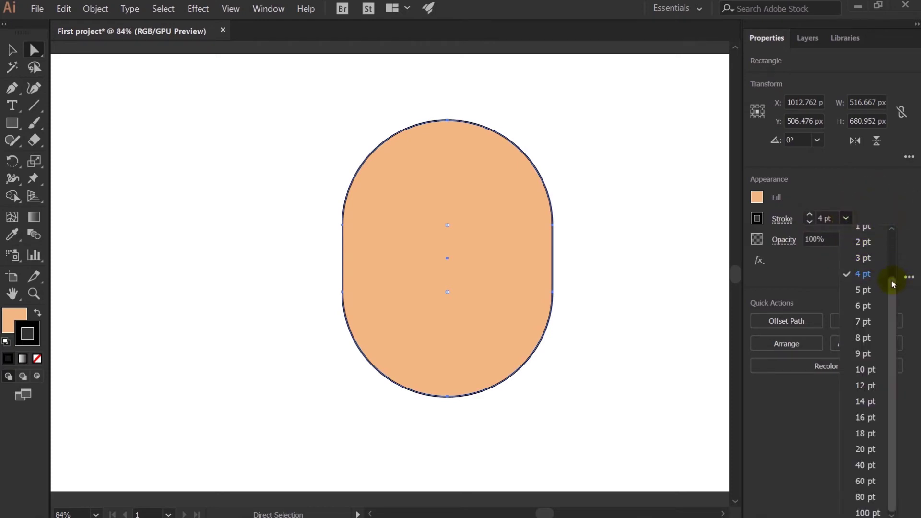
{"action": "scroll", "coordinate": [863, 279], "scroll_direction": "up", "scroll_amount": 2}
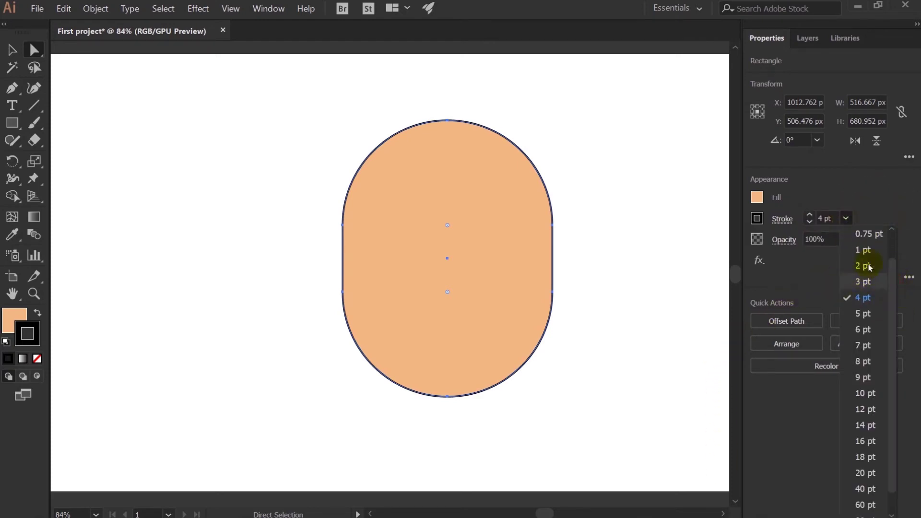
{"action": "left_click", "coordinate": [870, 202]}
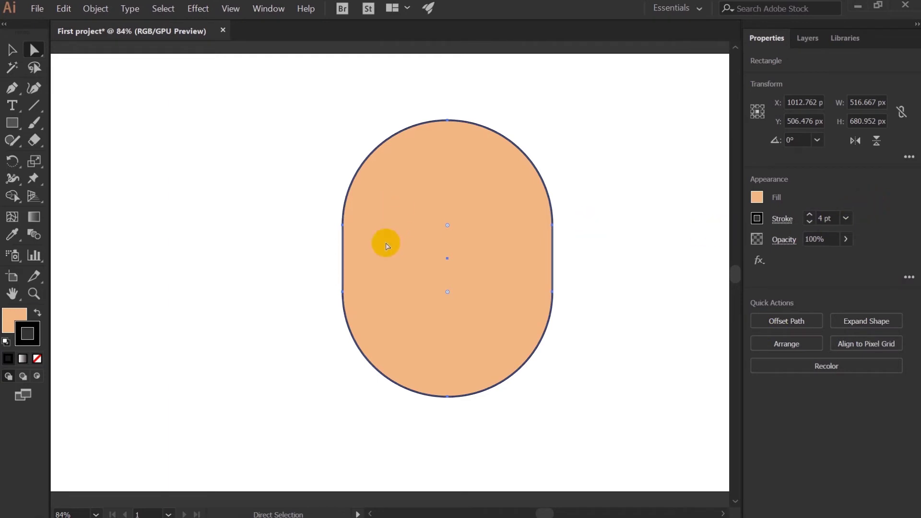
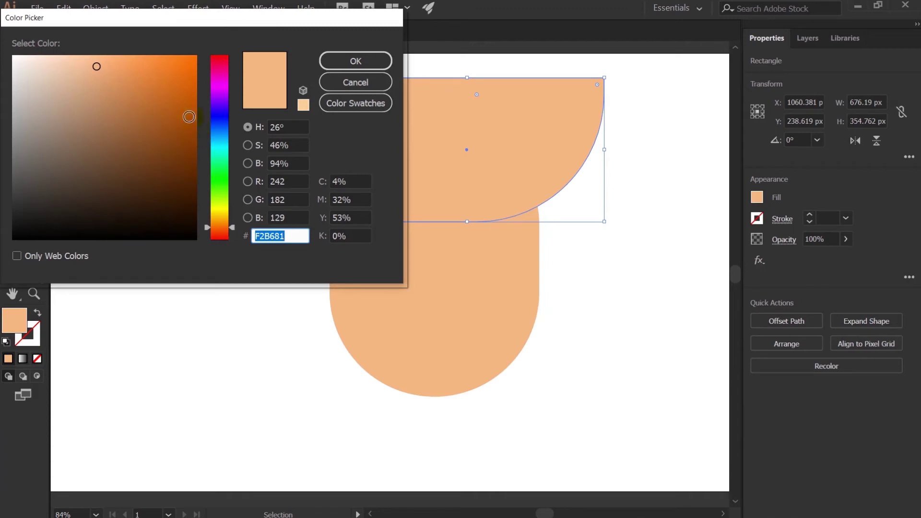
Fill the hair shape above the face with the dark navy colour 1D1D26 and deselect it
{"action": "left_click", "coordinate": [214, 117]}
{"action": "left_click", "coordinate": [57, 211]}
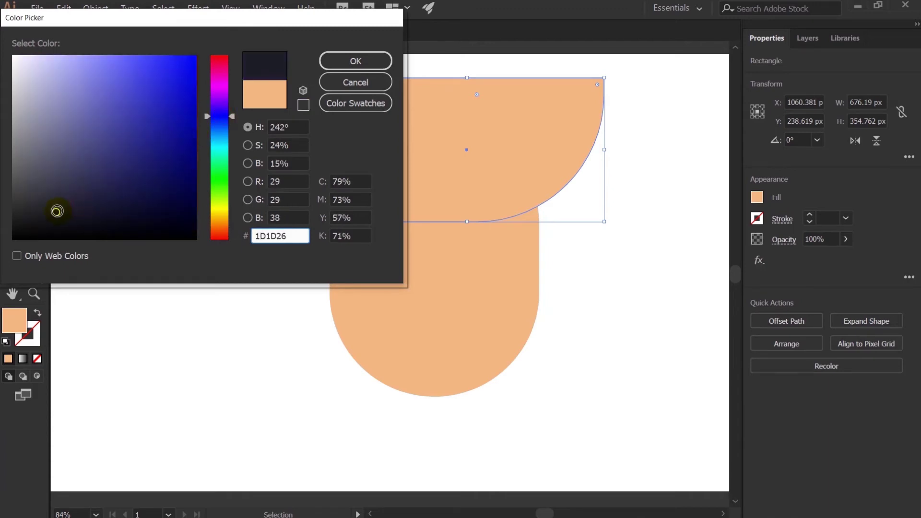
{"action": "left_click", "coordinate": [359, 60]}
{"action": "left_click", "coordinate": [223, 149]}
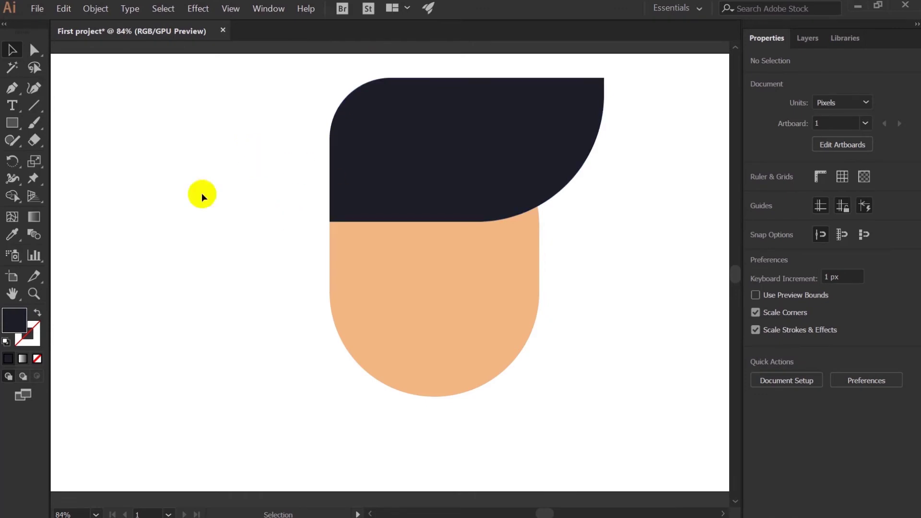
Draw a circle about 207 px in diameter on the blank area beside the face
{"action": "key", "text": "l"}
{"action": "left_click", "coordinate": [13, 124]}
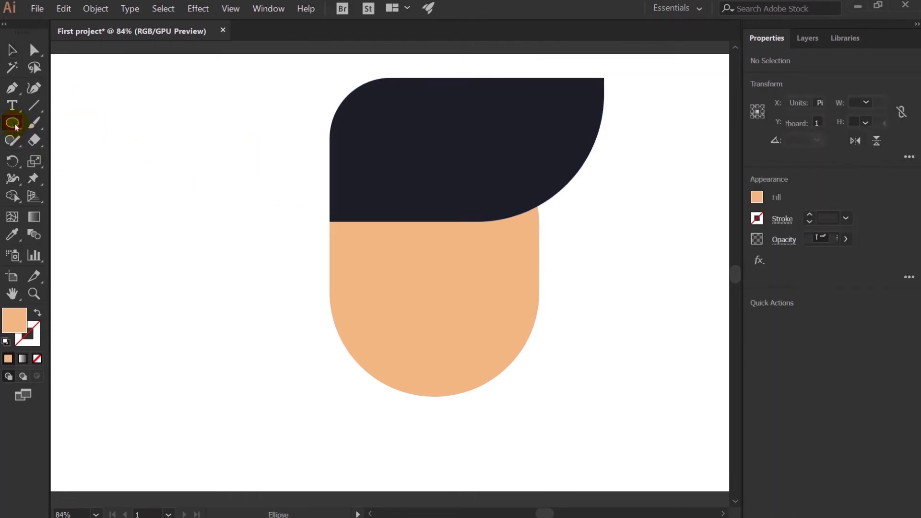
{"action": "left_click_drag", "start_coordinate": [211, 205], "coordinate": [249, 289]}
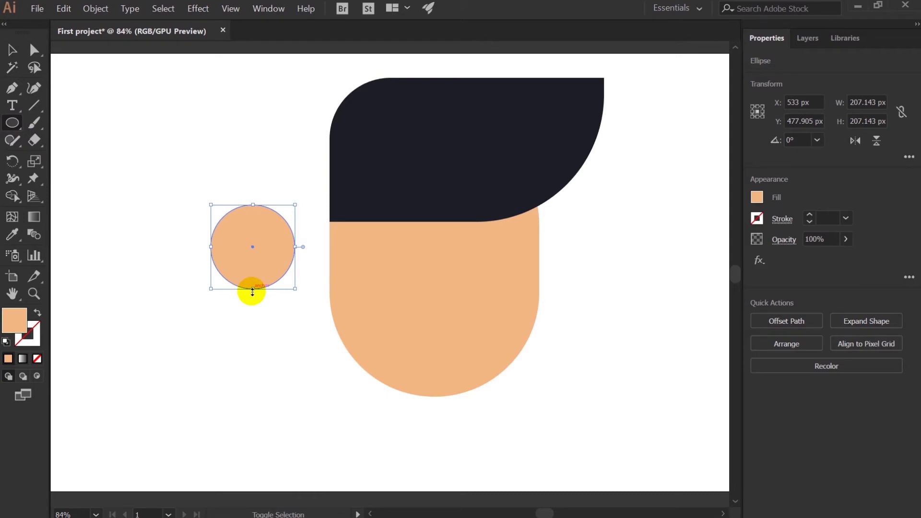
Paste a copy of the circle in the same place and scale it about its centre to 100 px
{"action": "key", "text": "ctrl+c"}
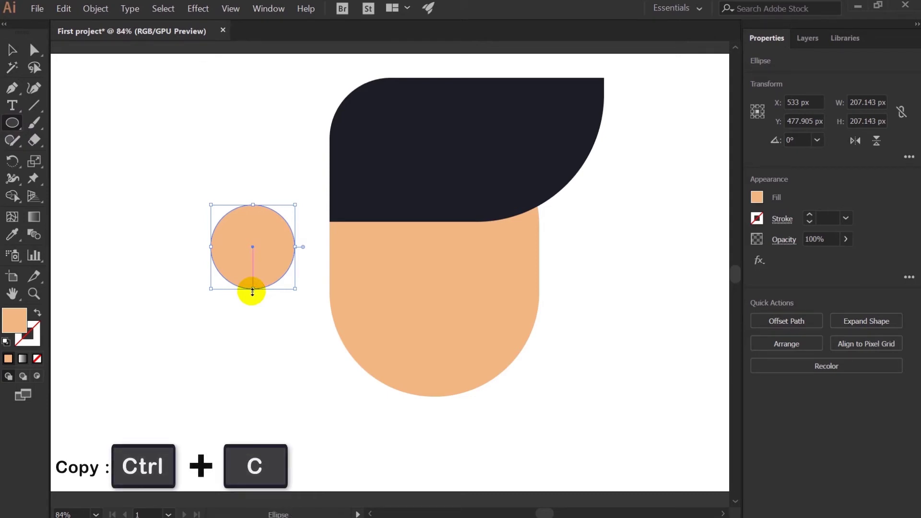
{"action": "key", "text": "ctrl+shift+v"}
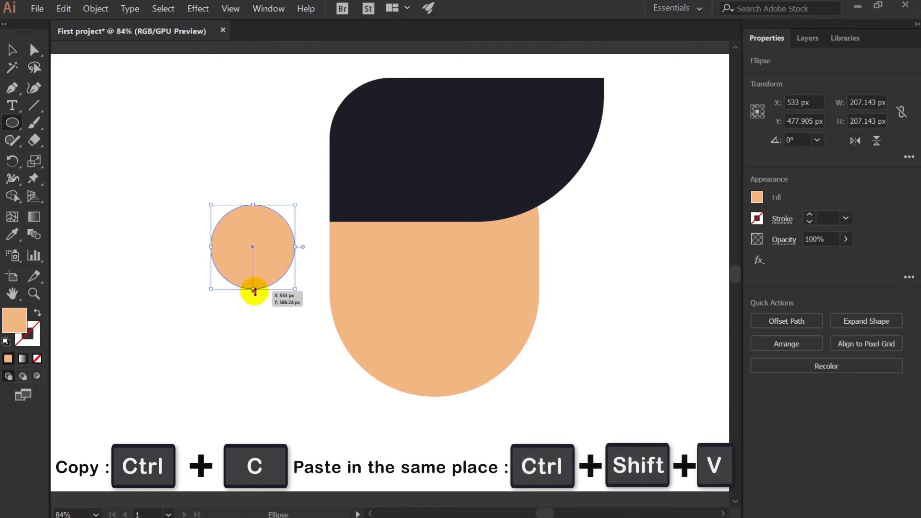
{"action": "left_click_drag", "start_coordinate": [253, 291], "coordinate": [253, 267]}
Fill the small inner circle with the darker orange DB945E
{"action": "double_click", "coordinate": [15, 322]}
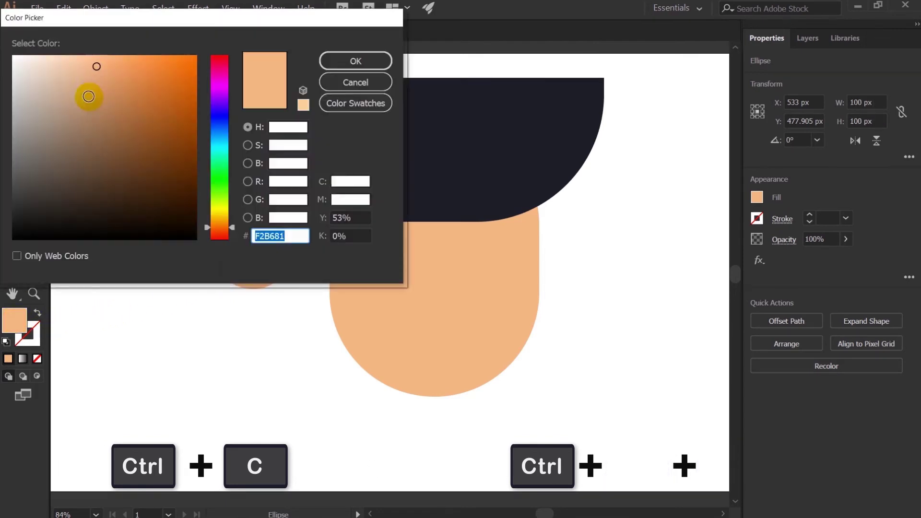
{"action": "left_click", "coordinate": [116, 81]}
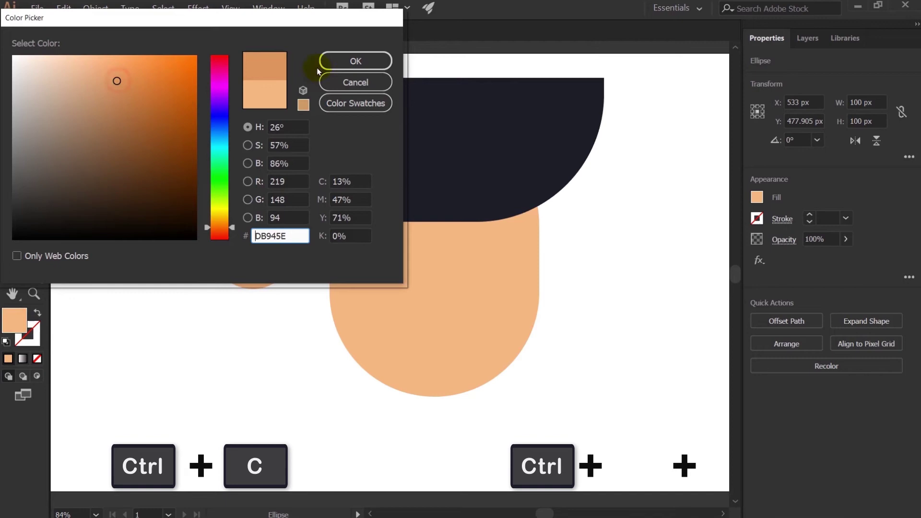
{"action": "left_click", "coordinate": [350, 60]}
Select both concentric circles and group them as one ear
{"action": "key", "text": "v"}
{"action": "left_click", "coordinate": [247, 216], "text": "shift"}
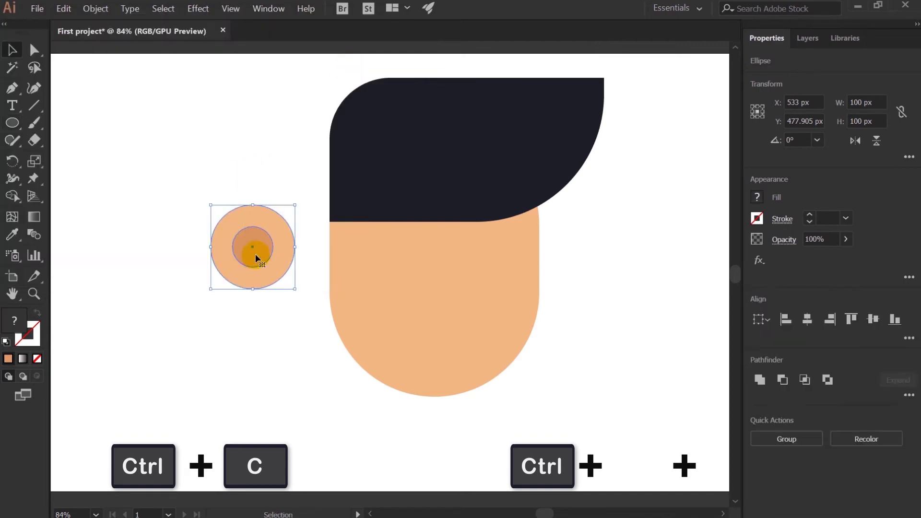
{"action": "right_click", "coordinate": [254, 247]}
{"action": "left_click", "coordinate": [290, 319]}
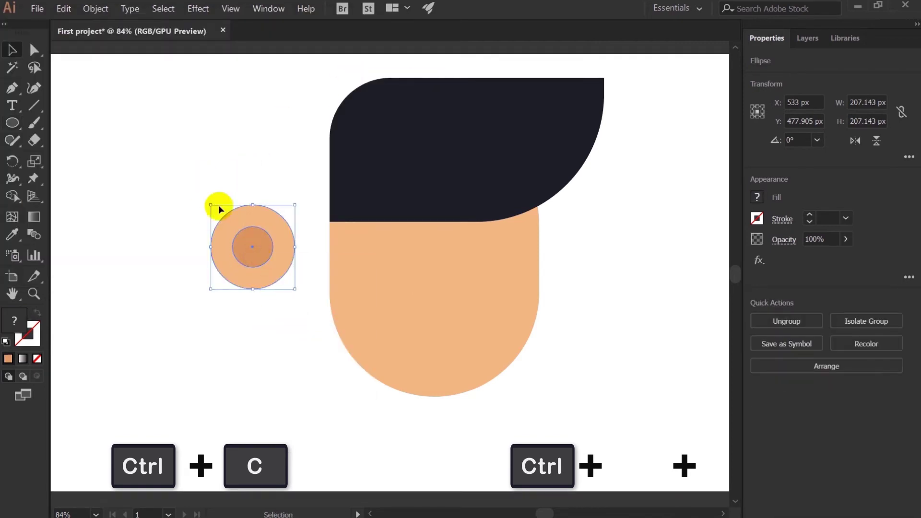
Scale the ear group proportionally to about 124 px and centre it on the face's left edge, just below the hair
{"action": "left_click_drag", "start_coordinate": [252, 206], "coordinate": [253, 221]}
{"action": "left_click_drag", "start_coordinate": [249, 253], "coordinate": [328, 254]}
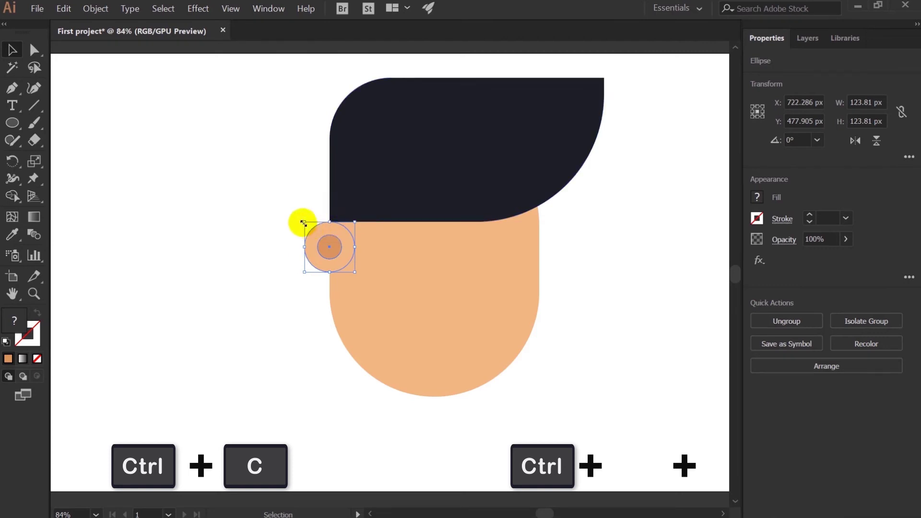
{"action": "left_click_drag", "start_coordinate": [303, 223], "coordinate": [305, 222]}
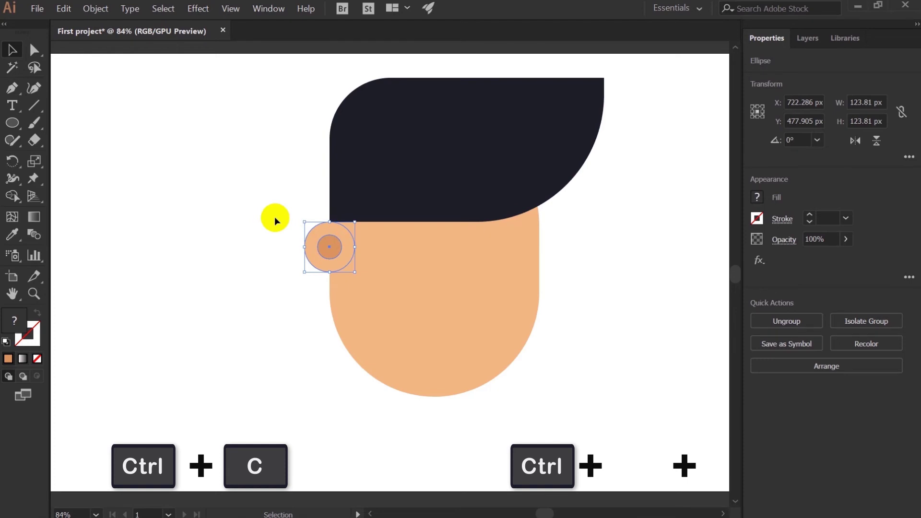
Move the ear group below the hair and face shapes in Layer 1's stacking order
{"action": "left_click", "coordinate": [807, 38]}
{"action": "left_click", "coordinate": [790, 60]}
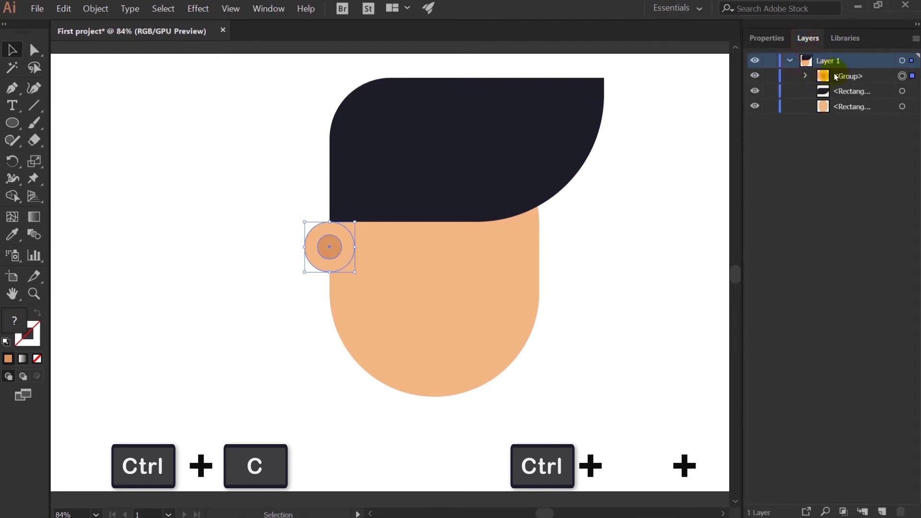
{"action": "left_click", "coordinate": [840, 78]}
{"action": "left_click_drag", "start_coordinate": [850, 78], "coordinate": [866, 111]}
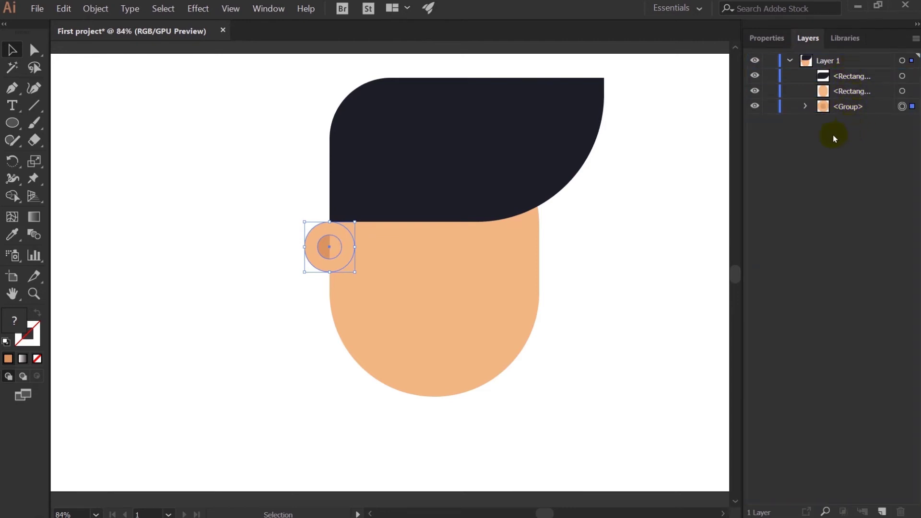
Practise stacking order by twice bringing the ear group to the front and sending it back behind the face, and deselect it
{"action": "key", "text": "ctrl+shift+bracketright"}
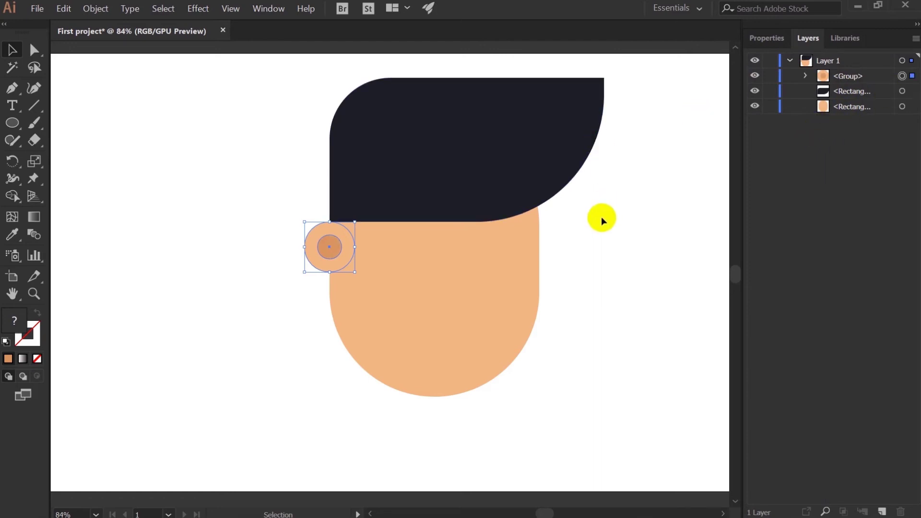
{"action": "key", "text": "a"}
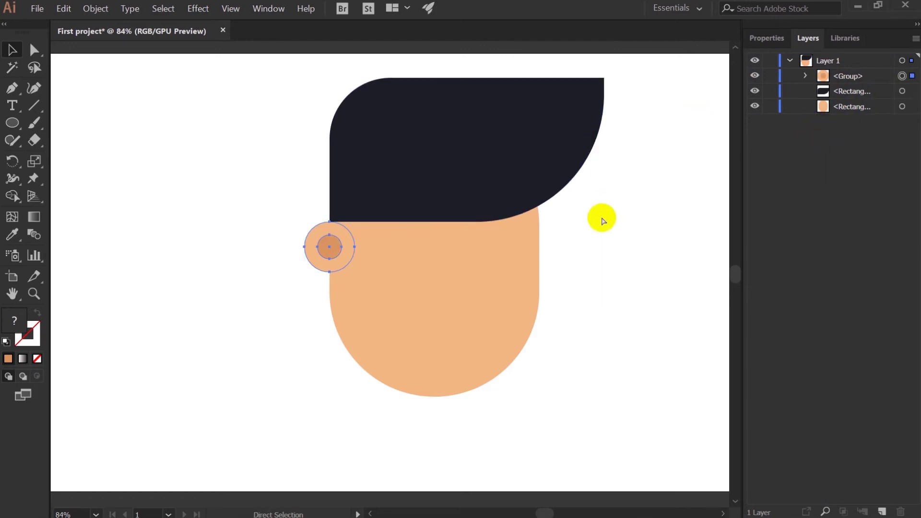
{"action": "key", "text": "ctrl+bracketleft"}
{"action": "key", "text": "ctrl+bracketleft"}
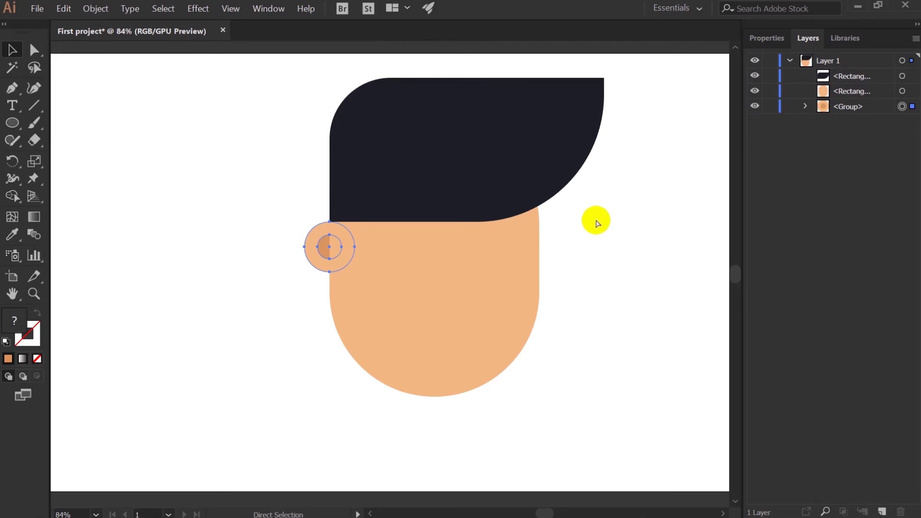
{"action": "key", "text": "ctrl+shift+bracketright"}
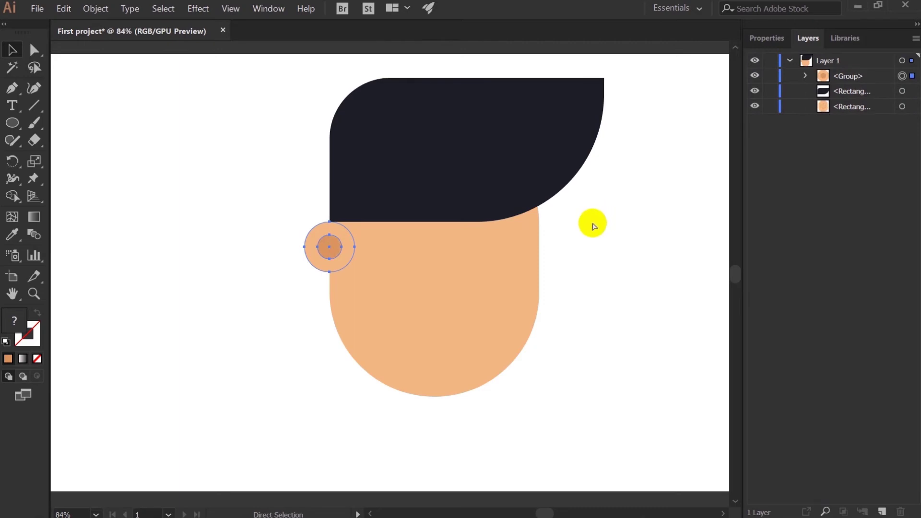
{"action": "key", "text": "ctrl+bracketleft"}
{"action": "key", "text": "ctrl+bracketleft"}
{"action": "key", "text": "v"}
{"action": "left_click", "coordinate": [605, 234]}
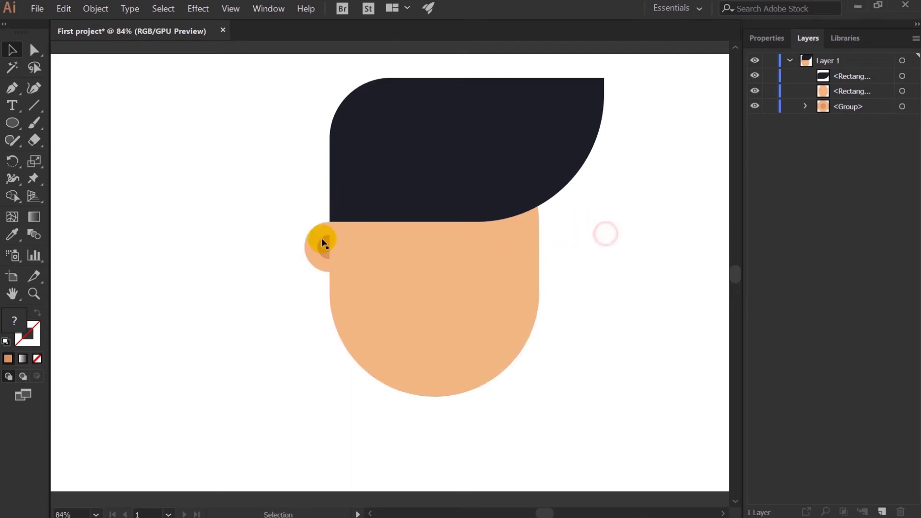
Duplicate the ear group straight across onto the face's right edge and deselect it
{"action": "left_click", "coordinate": [322, 245]}
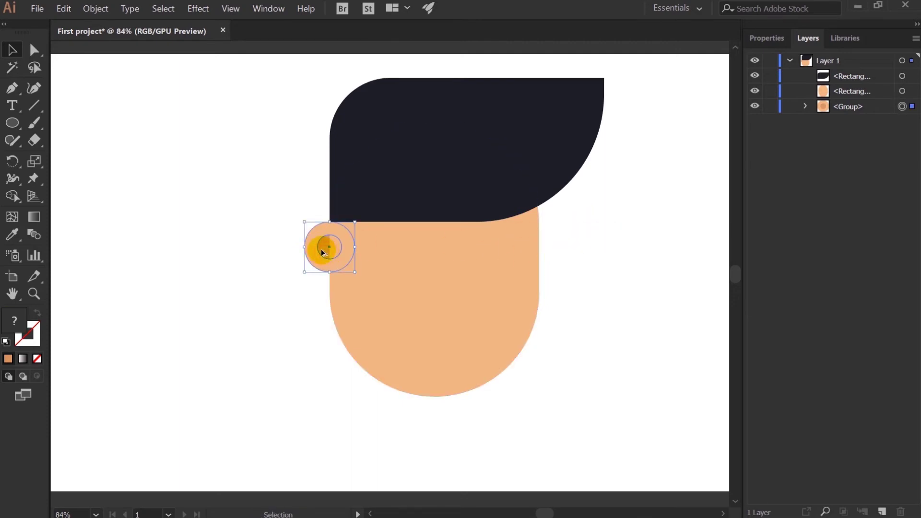
{"action": "left_click_drag", "start_coordinate": [321, 250], "coordinate": [530, 261]}
{"action": "left_click", "coordinate": [581, 242]}
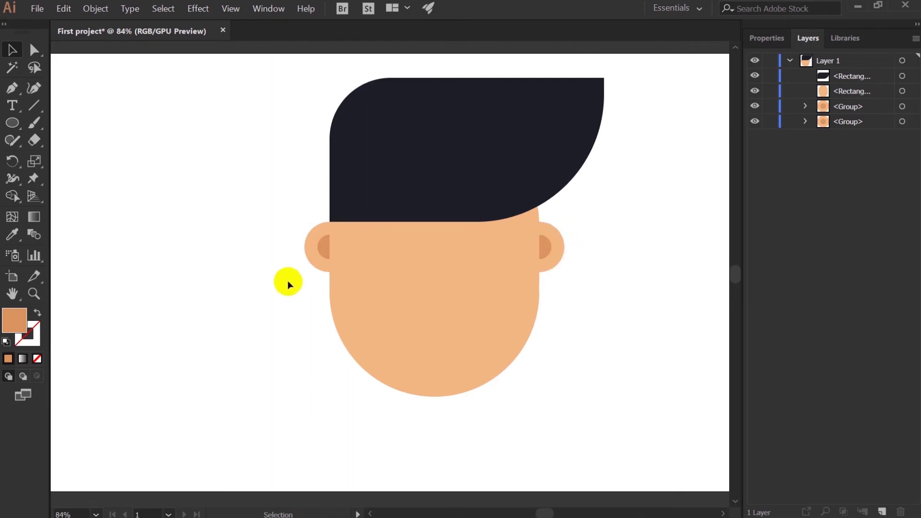
Draw a small horizontal rectangle under the hair on the face's left half and round its corners fully as an eyebrow
{"action": "left_click_drag", "start_coordinate": [6, 123], "coordinate": [37, 123]}
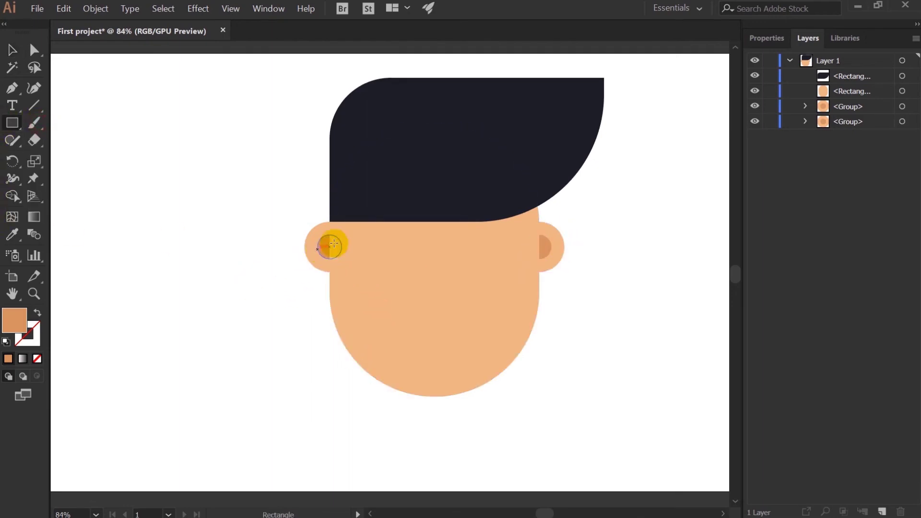
{"action": "left_click_drag", "start_coordinate": [363, 243], "coordinate": [392, 251]}
{"action": "key", "text": "a"}
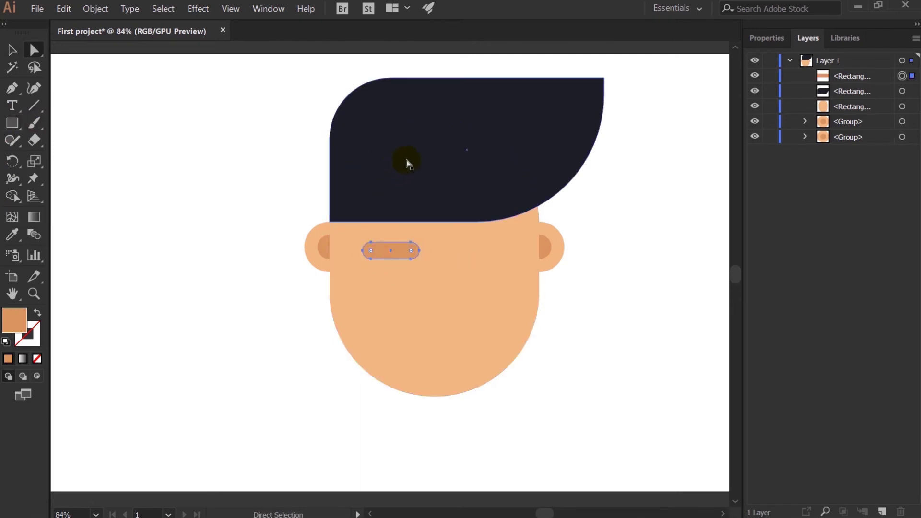
Give the eyebrow the hair's dark navy fill and nudge it up closer to the hair
{"action": "key", "text": "i"}
{"action": "left_click", "coordinate": [406, 160]}
{"action": "key", "text": "shift+Up"}
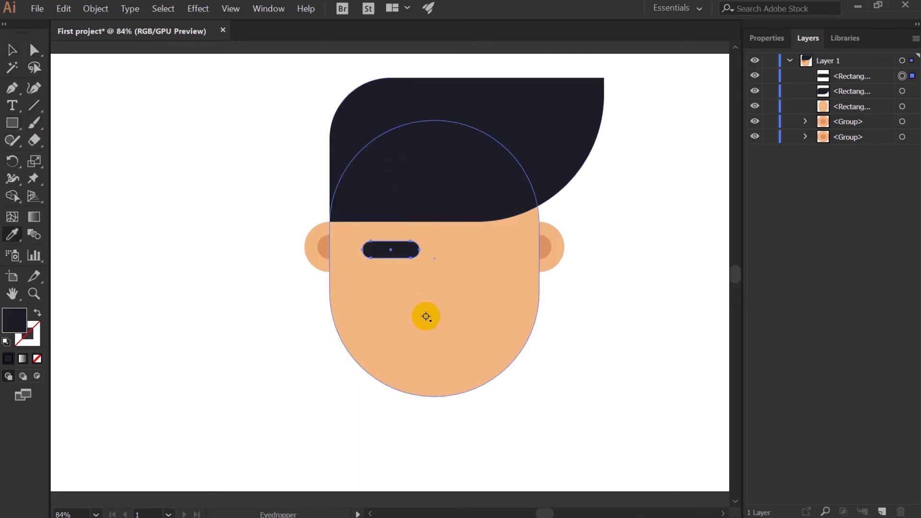
{"action": "key", "text": "shift+Down"}
{"action": "key", "text": "shift+Up"}
{"action": "key", "text": "shift+Up"}
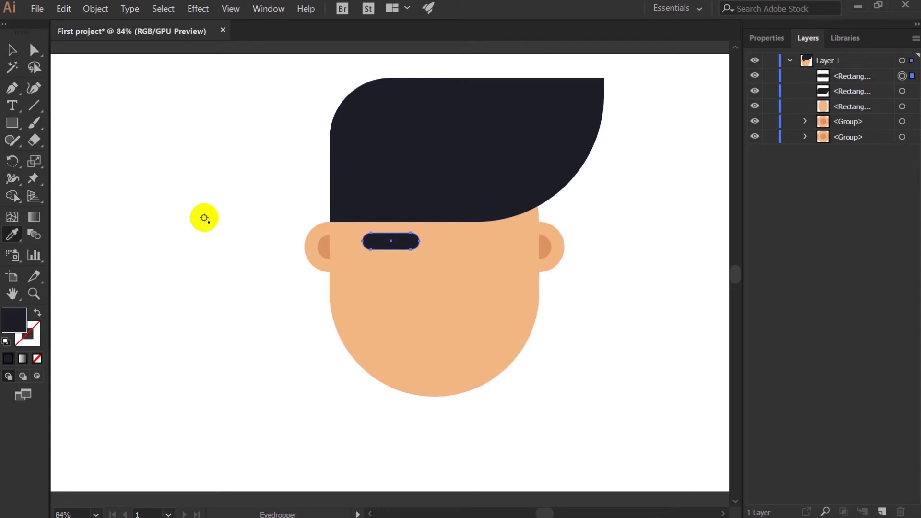
{"action": "key", "text": "v"}
Draw an eye rectangle overlapping the eyebrow, round its two lower corners fully and centre it under the eyebrow
{"action": "left_click_drag", "start_coordinate": [12, 122], "coordinate": [74, 155]}
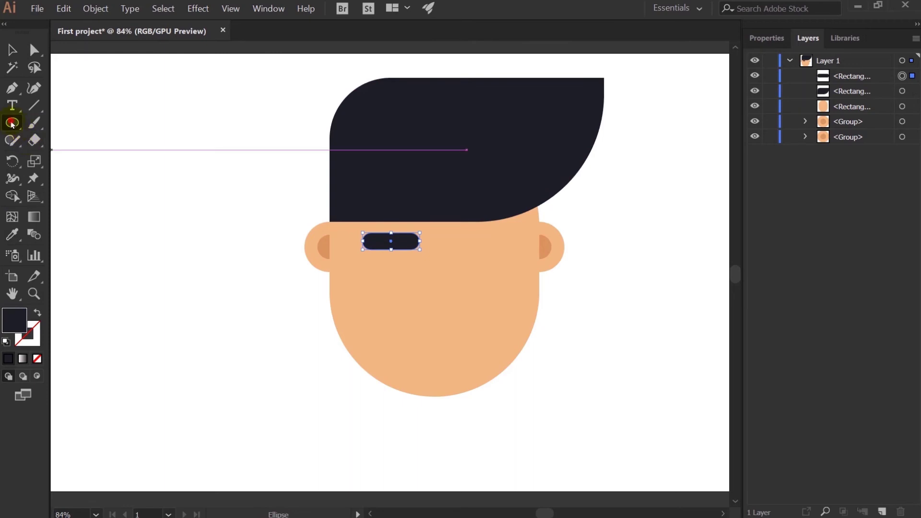
{"action": "left_click_drag", "start_coordinate": [11, 123], "coordinate": [72, 120]}
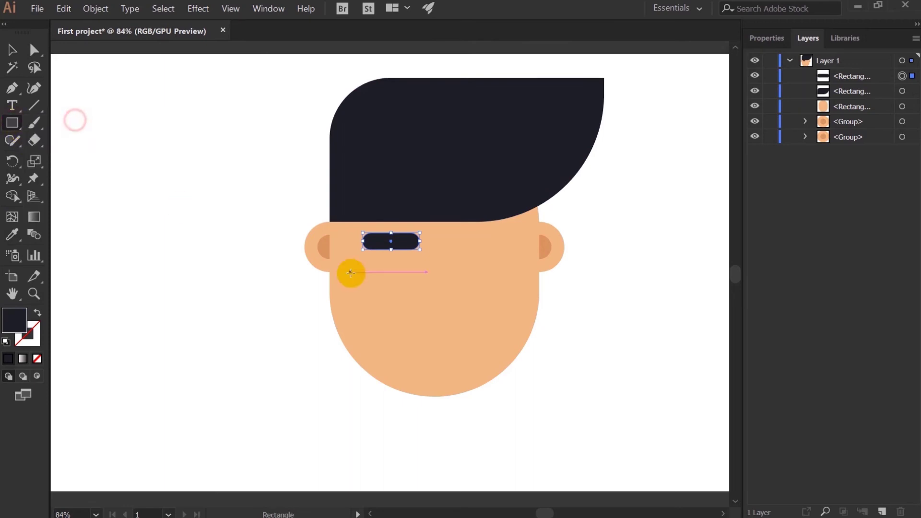
{"action": "mouse_move", "coordinate": [376, 241]}
{"action": "left_mouse_down"}
{"action": "mouse_move", "coordinate": [413, 283]}
{"action": "mouse_move", "coordinate": [382, 230]}
{"action": "left_mouse_up"}
{"action": "key", "text": "a"}
{"action": "left_click", "coordinate": [383, 278]}
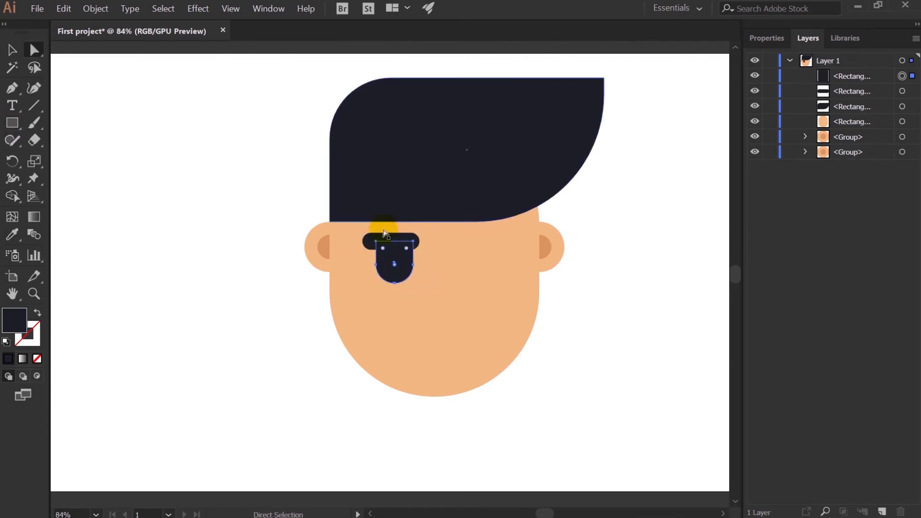
{"action": "key", "text": "v"}
{"action": "left_click_drag", "start_coordinate": [392, 272], "coordinate": [390, 271]}
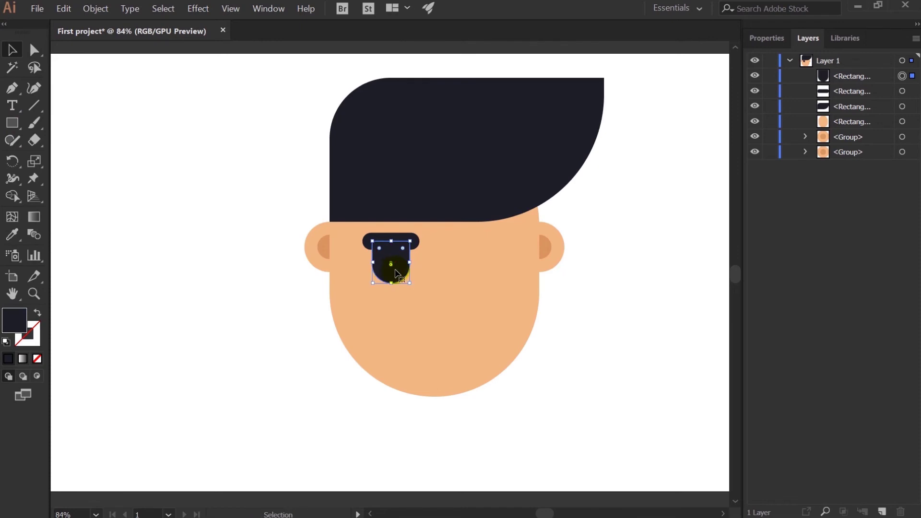
Fill the eye shape with the off-white F3F3FF and send it one level back behind the eyebrow
{"action": "double_click", "coordinate": [11, 321]}
{"action": "left_click_drag", "start_coordinate": [94, 70], "coordinate": [21, 42]}
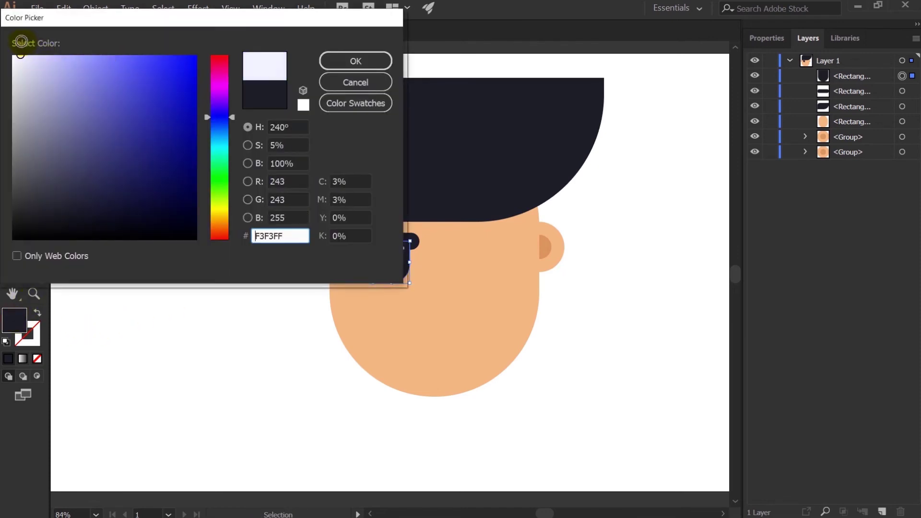
{"action": "left_click", "coordinate": [370, 60]}
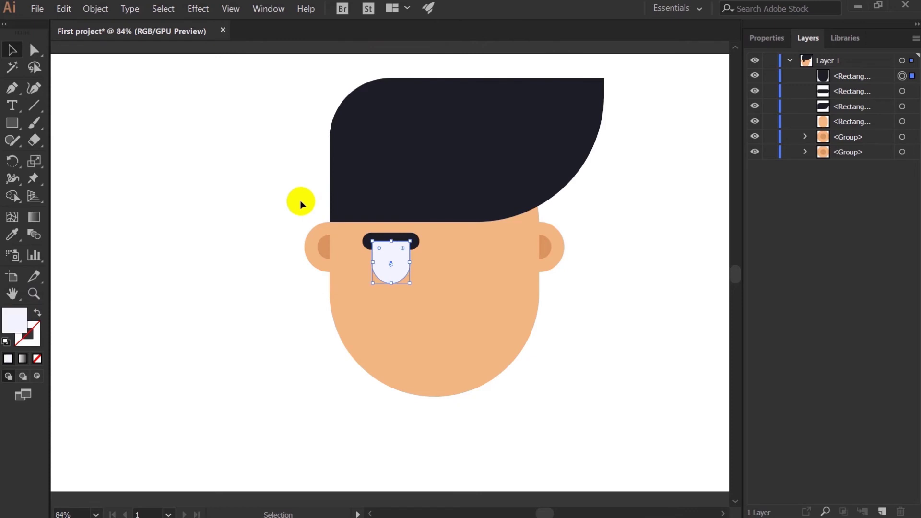
{"action": "key", "text": "ctrl+bracketleft"}
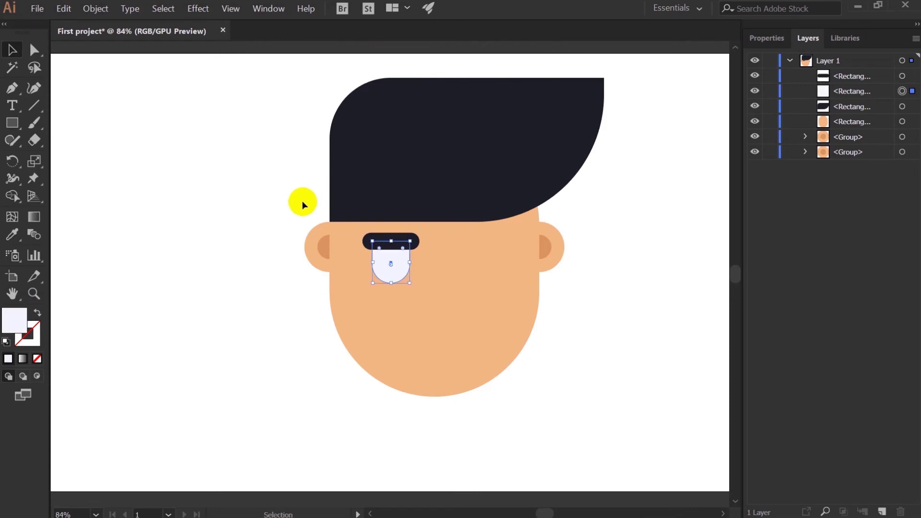
Draw a small circle for the pupil inside the off-white eye shape
{"action": "key", "text": "ctrl+plus"}
{"action": "key", "text": "ctrl+plus"}
{"action": "key", "text": "ctrl+plus"}
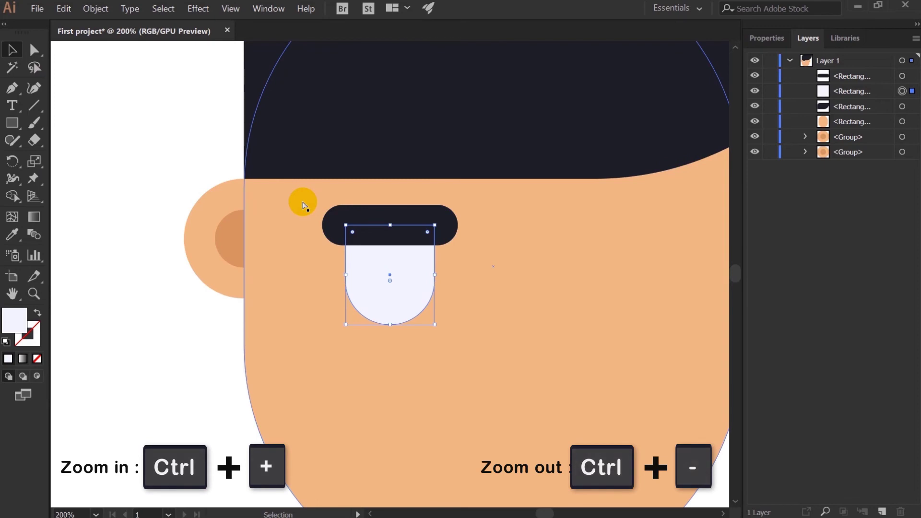
{"action": "key", "text": "a"}
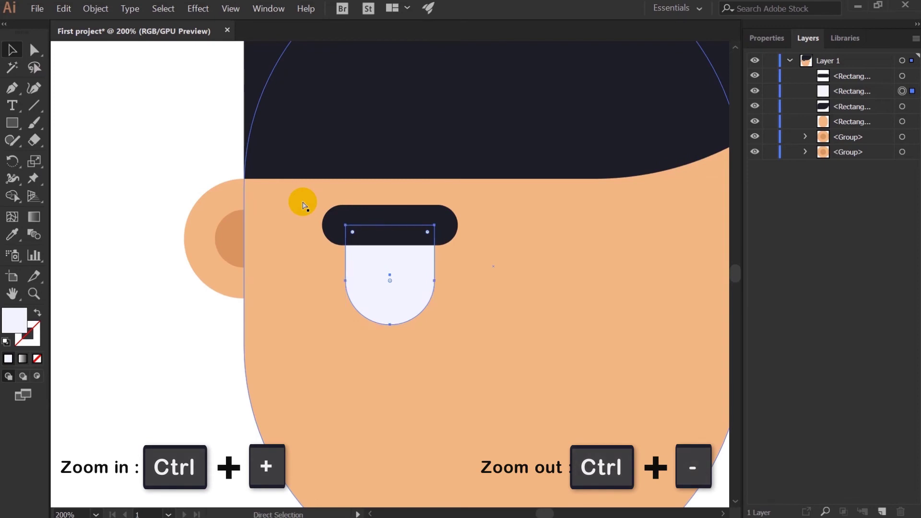
{"action": "key", "text": "ctrl+minus"}
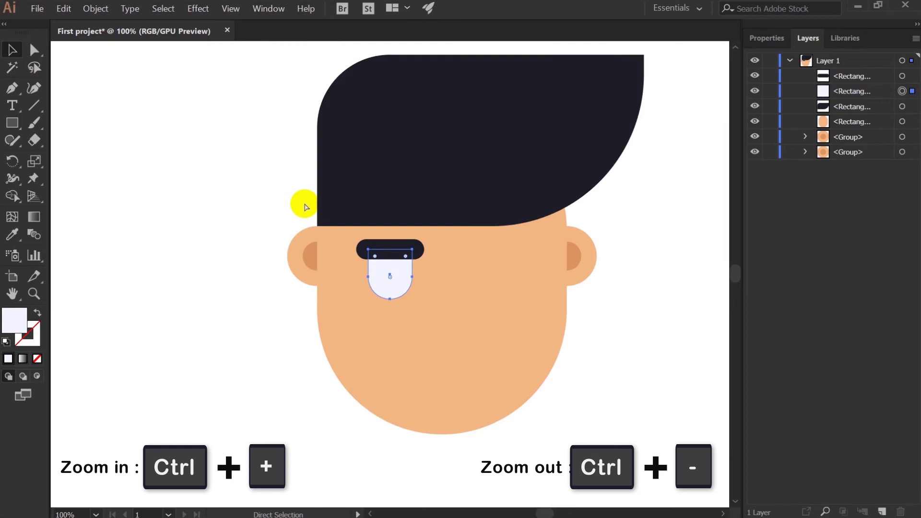
{"action": "key", "text": "ctrl+plus"}
{"action": "key", "text": "ctrl+minus"}
{"action": "key", "text": "ctrl+plus"}
{"action": "key", "text": "v"}
{"action": "left_click_drag", "start_coordinate": [12, 123], "coordinate": [80, 156]}
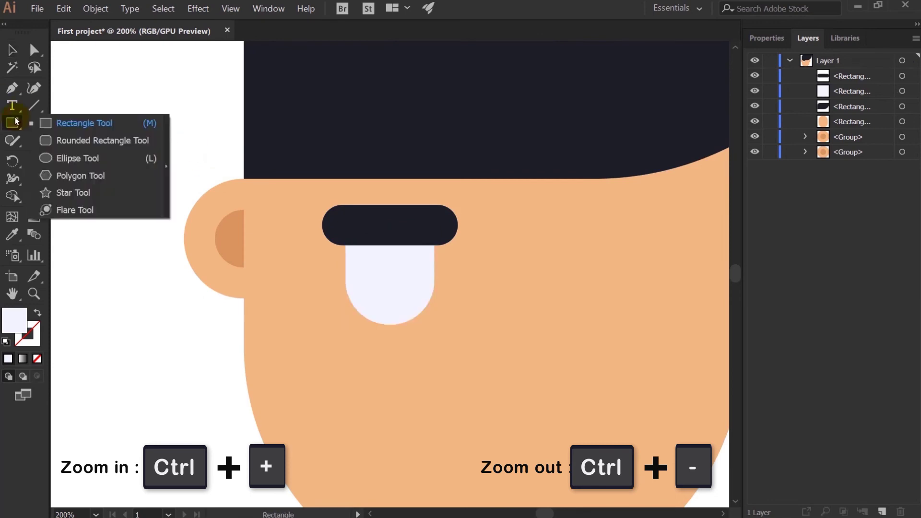
{"action": "left_click_drag", "start_coordinate": [370, 261], "coordinate": [419, 310]}
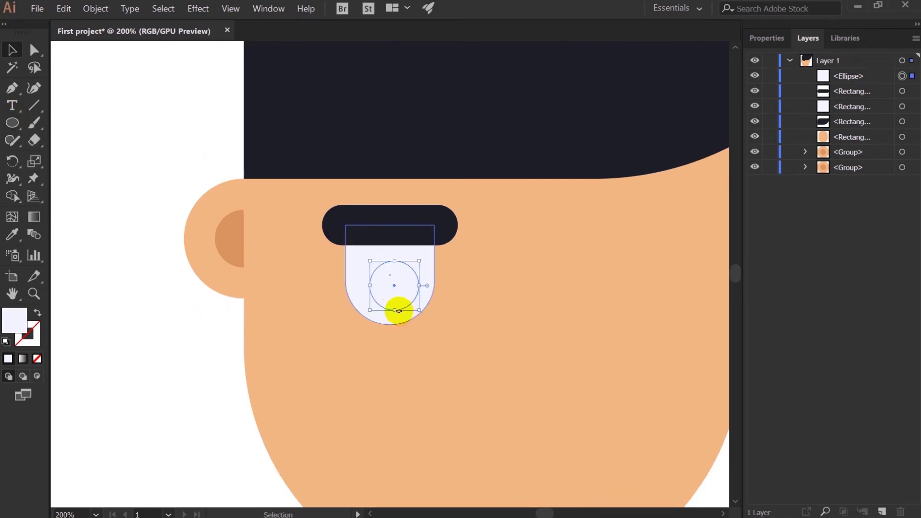
Fill the pupil circle with the dark grey 28282D
{"action": "double_click", "coordinate": [13, 326]}
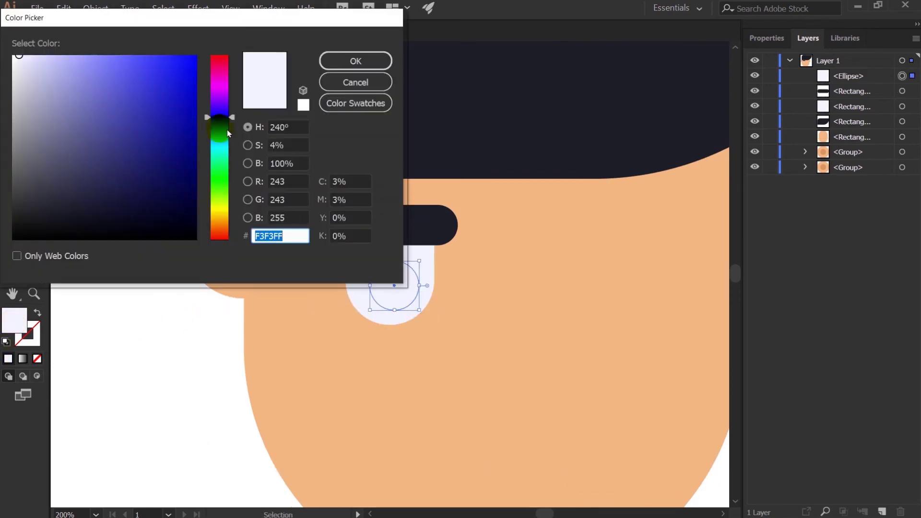
{"action": "left_click", "coordinate": [74, 130]}
{"action": "left_click_drag", "start_coordinate": [56, 153], "coordinate": [30, 207]}
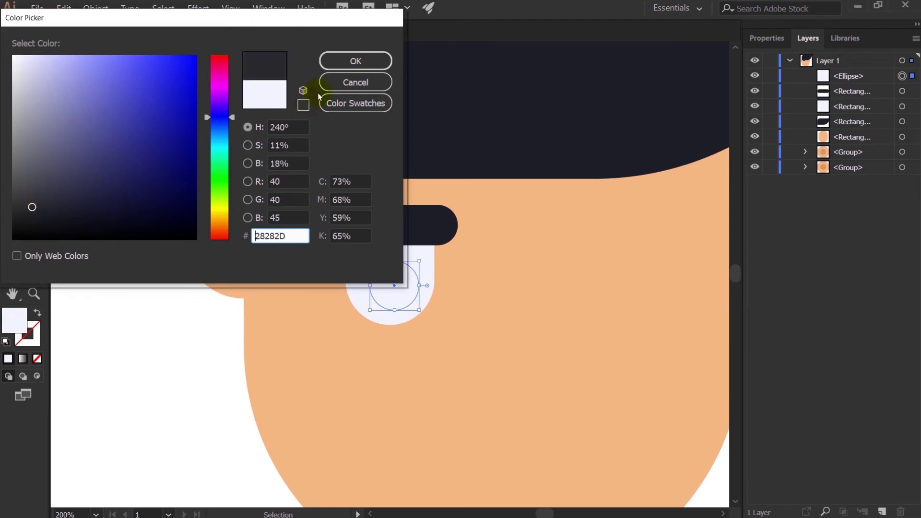
{"action": "left_click", "coordinate": [353, 60]}
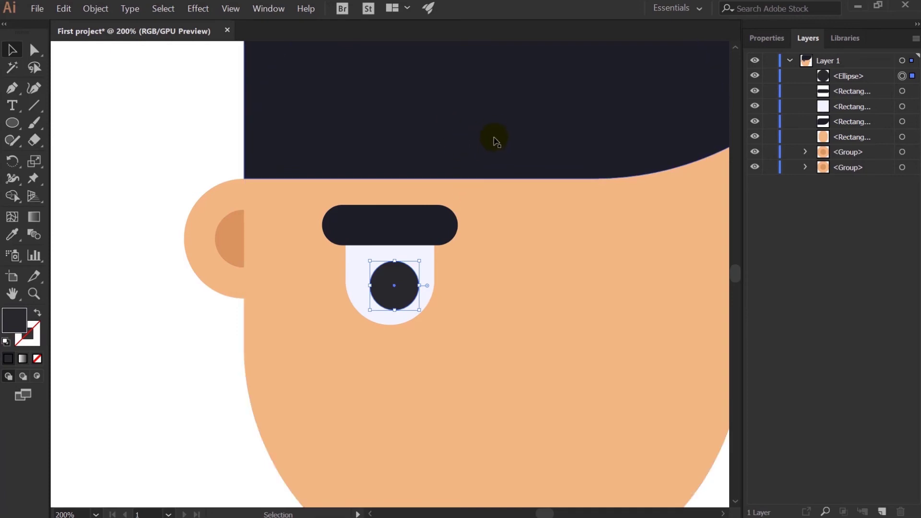
Sample the hair's dark navy fill with the Eyedropper and apply it to the pupil
{"action": "key", "text": "i"}
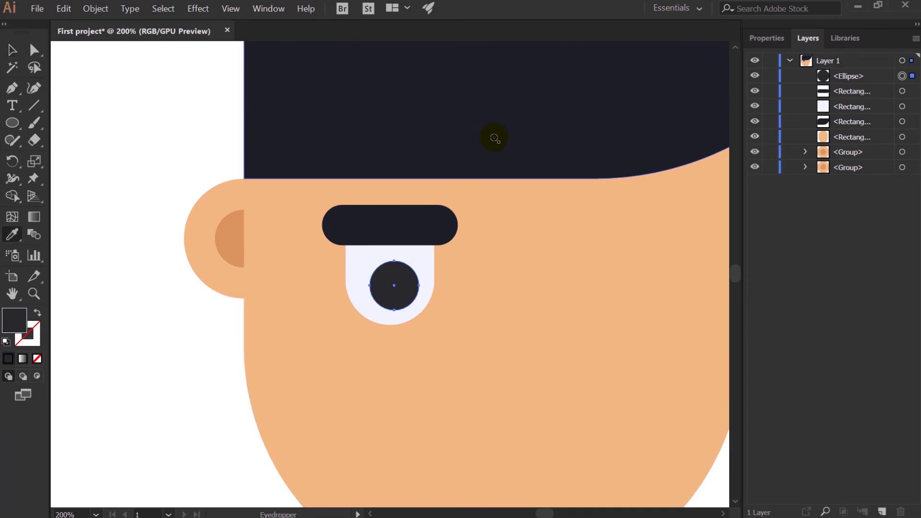
{"action": "left_click", "coordinate": [211, 150]}
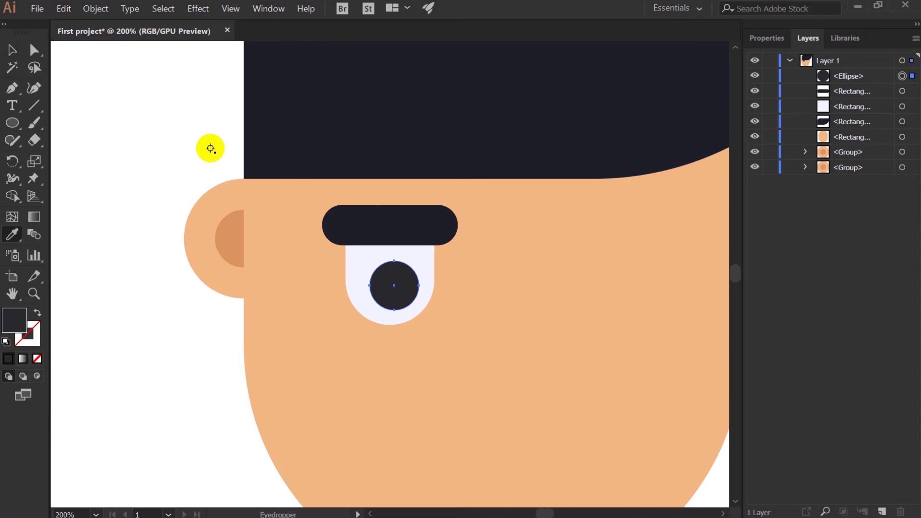
{"action": "left_click", "coordinate": [435, 144]}
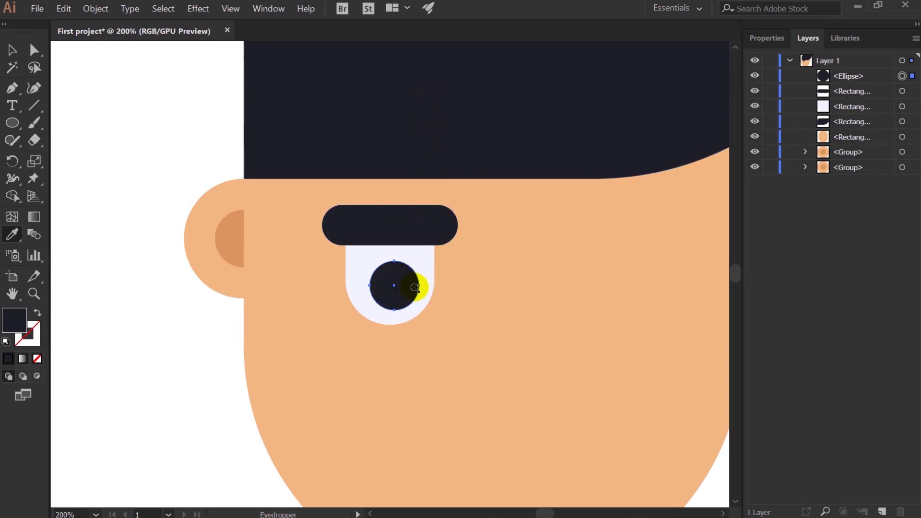
Make a much smaller copy of the pupil at its upper-right edge and give it the eye's off-white fill as a highlight
{"action": "key", "text": "v"}
{"action": "left_click_drag", "start_coordinate": [410, 293], "coordinate": [450, 298], "text": "alt"}
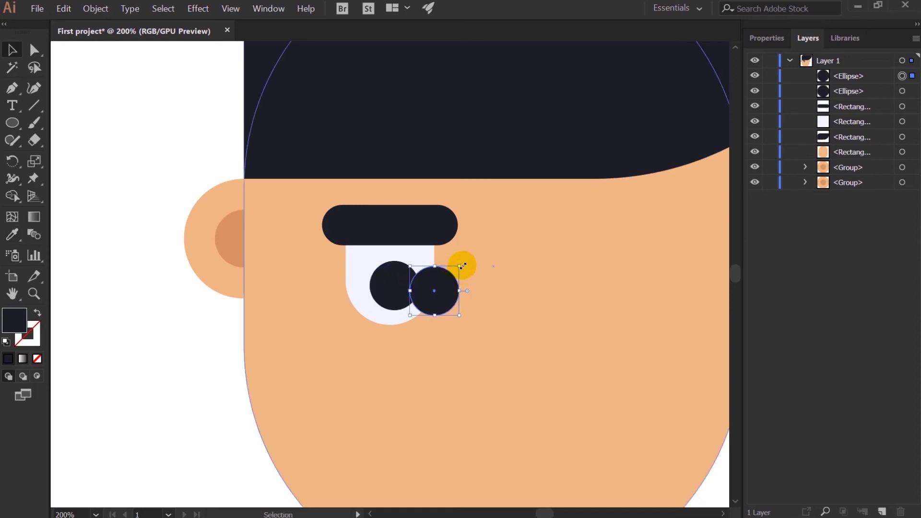
{"action": "left_click_drag", "start_coordinate": [461, 264], "coordinate": [415, 285]}
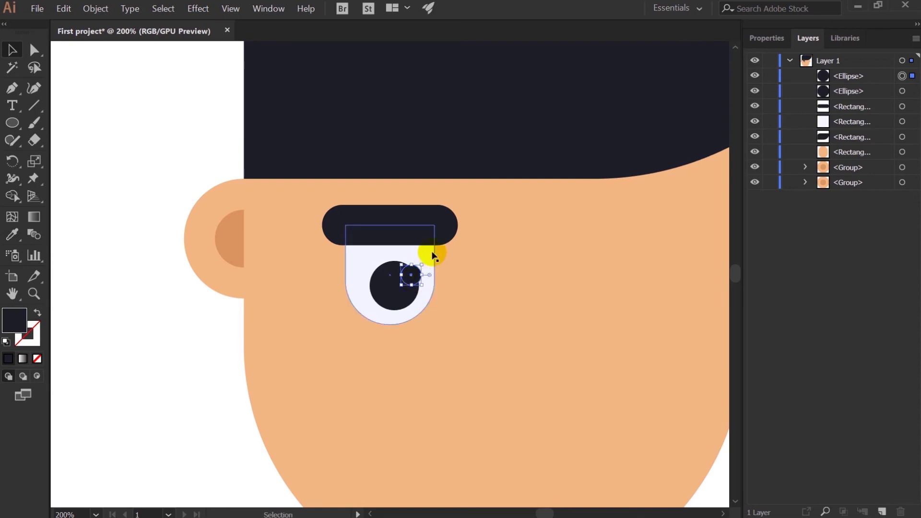
{"action": "key", "text": "i"}
{"action": "left_click", "coordinate": [425, 255]}
{"action": "key", "text": "v"}
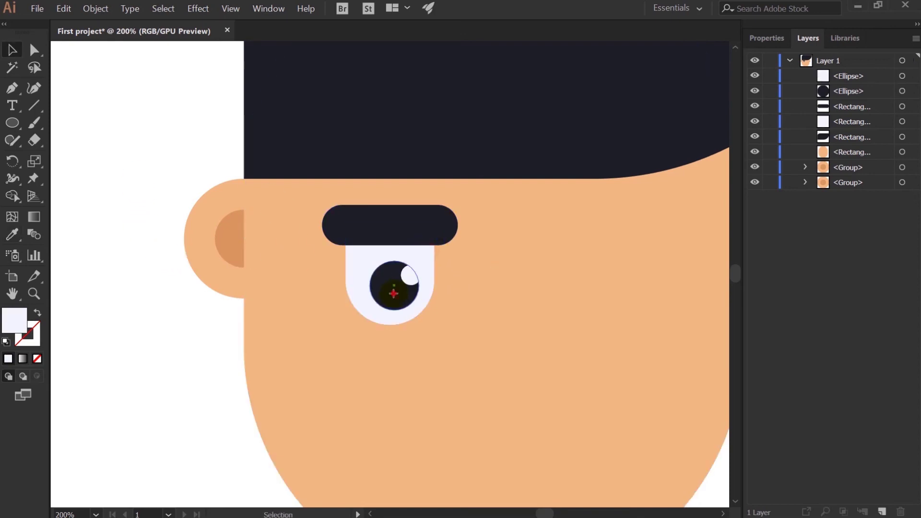
Group the pupil, its highlight and the off-white eye shape together
{"action": "left_click", "coordinate": [409, 273], "text": "shift"}
{"action": "left_click", "coordinate": [360, 257], "text": "shift"}
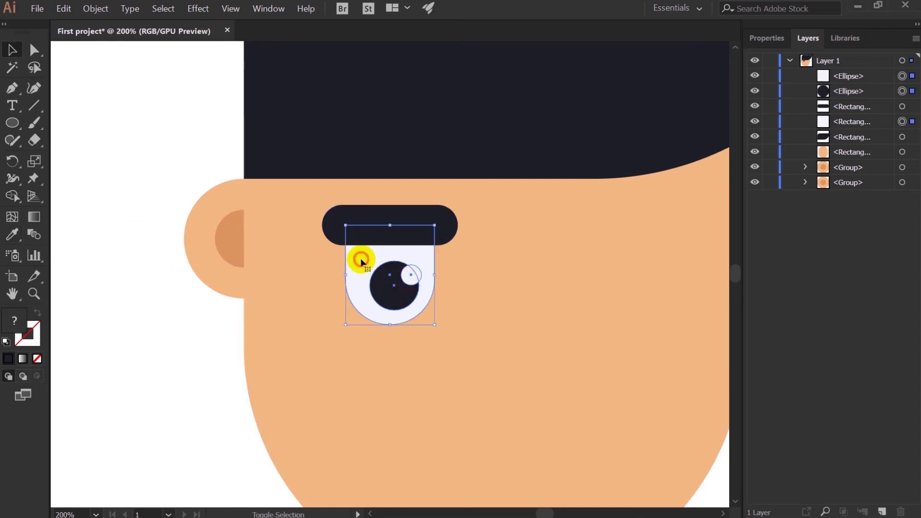
{"action": "right_click", "coordinate": [360, 259]}
{"action": "left_click", "coordinate": [409, 322]}
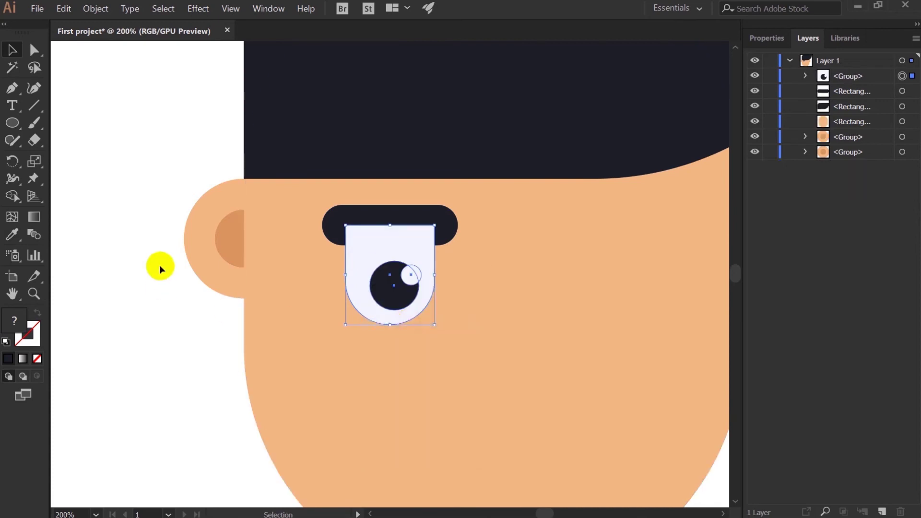
{"action": "left_click", "coordinate": [142, 169]}
{"action": "left_click", "coordinate": [405, 281]}
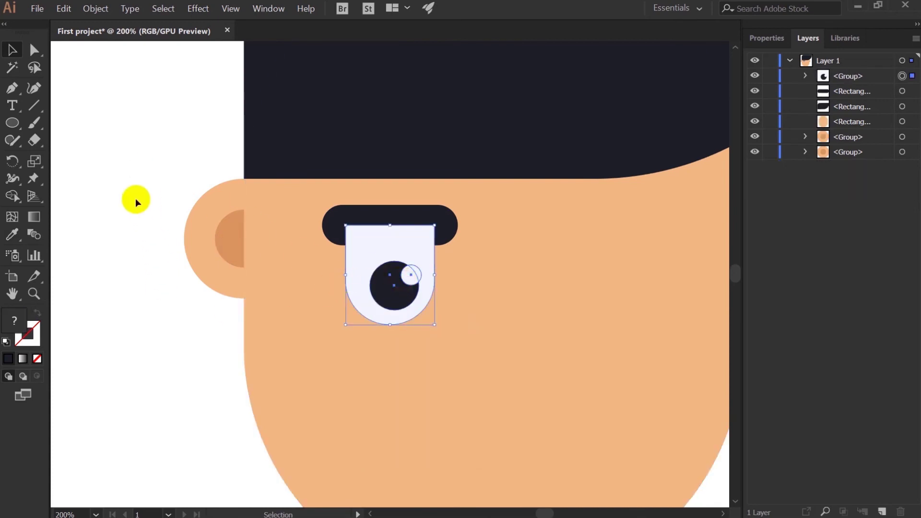
{"action": "left_click", "coordinate": [139, 179]}
{"action": "mouse_move", "coordinate": [370, 265]}
{"action": "left_mouse_down"}
{"action": "mouse_move", "coordinate": [372, 248]}
{"action": "mouse_move", "coordinate": [371, 265]}
{"action": "left_mouse_up"}
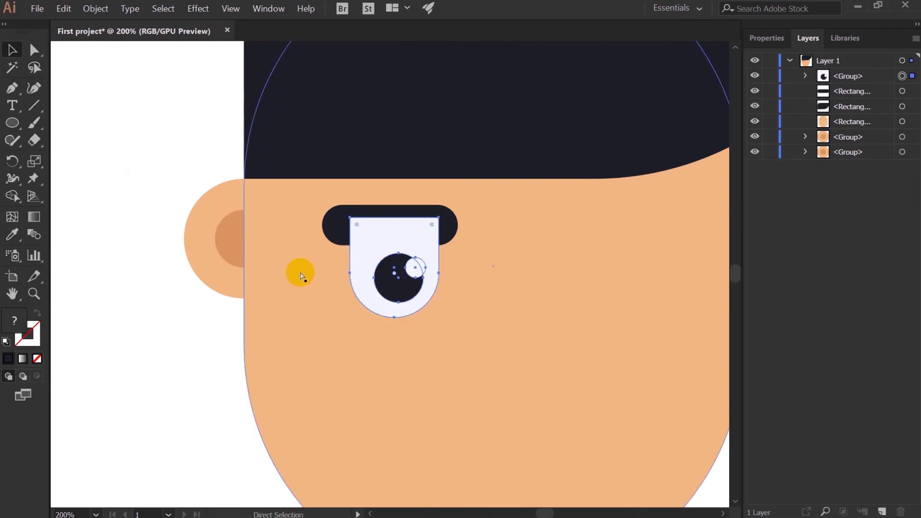
{"action": "left_click", "coordinate": [379, 267]}
{"action": "left_click", "coordinate": [148, 164]}
{"action": "left_click", "coordinate": [354, 240]}
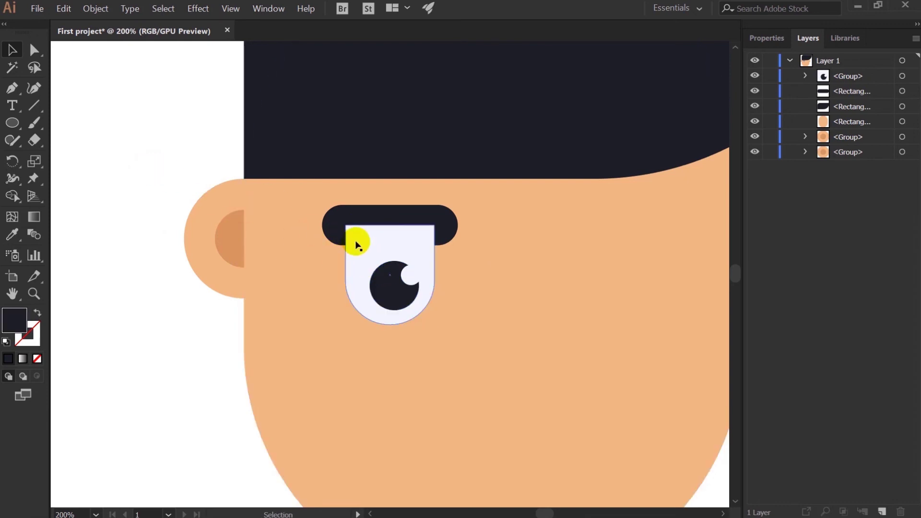
{"action": "left_click", "coordinate": [408, 274]}
{"action": "left_click", "coordinate": [420, 326]}
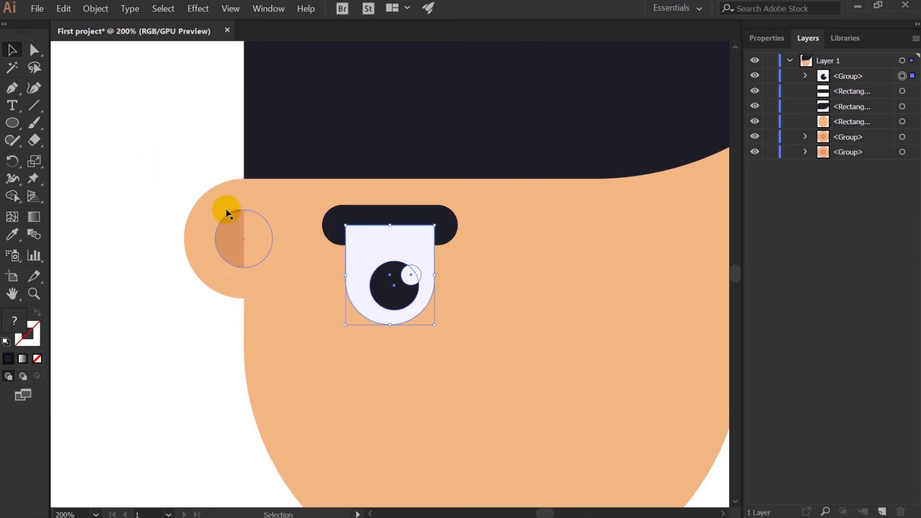
{"action": "left_click", "coordinate": [185, 154]}
{"action": "left_click", "coordinate": [390, 253]}
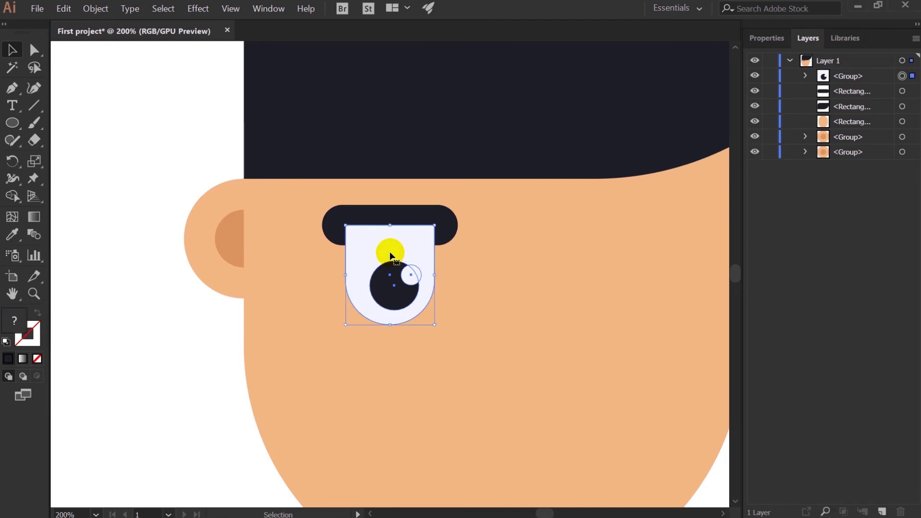
{"action": "right_click", "coordinate": [390, 253]}
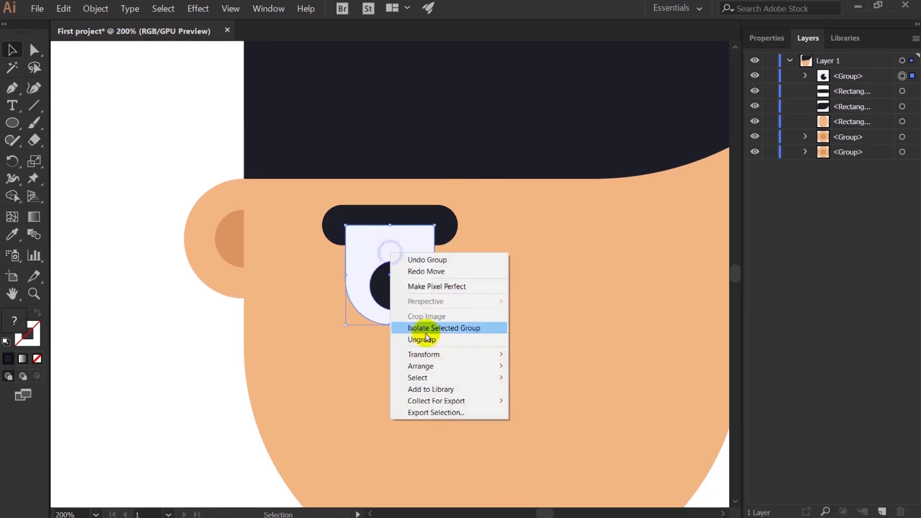
{"action": "left_click", "coordinate": [102, 166]}
Send the eye group one level back behind the eyebrow and group it with the eyebrow
{"action": "left_click", "coordinate": [376, 264]}
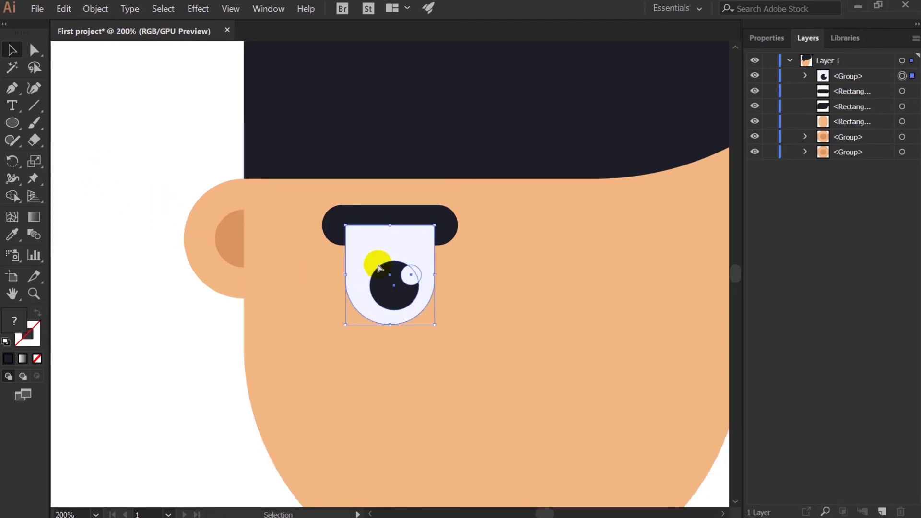
{"action": "key", "text": "ctrl+bracketleft"}
{"action": "left_click", "coordinate": [414, 219], "text": "shift"}
{"action": "right_click", "coordinate": [413, 218]}
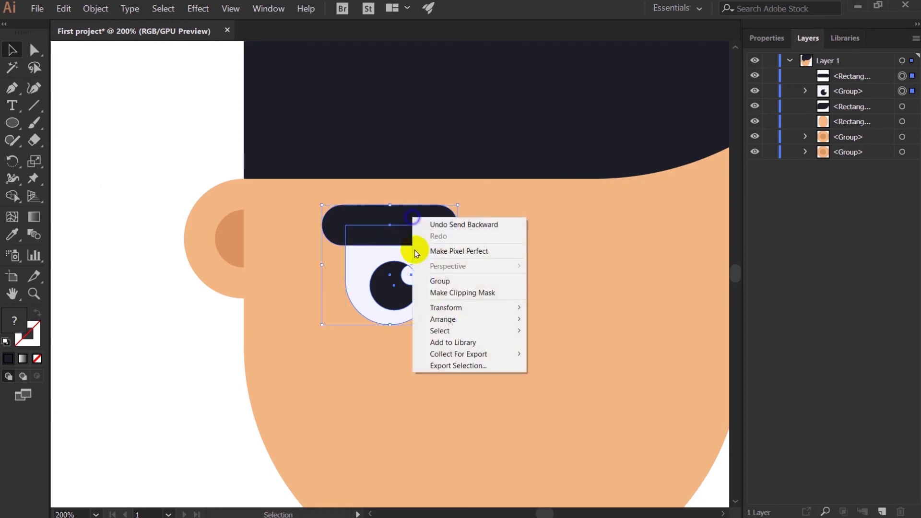
{"action": "left_click", "coordinate": [431, 281]}
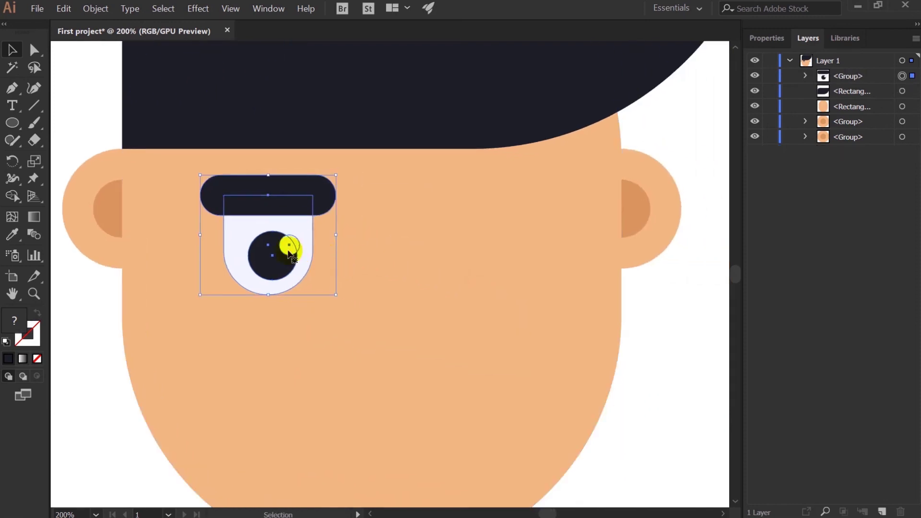
Duplicate the eye-and-eyebrow group onto the other half of the face and reflect the copy across the vertical axis
{"action": "left_click_drag", "start_coordinate": [290, 253], "coordinate": [484, 265]}
{"action": "right_click", "coordinate": [483, 264]}
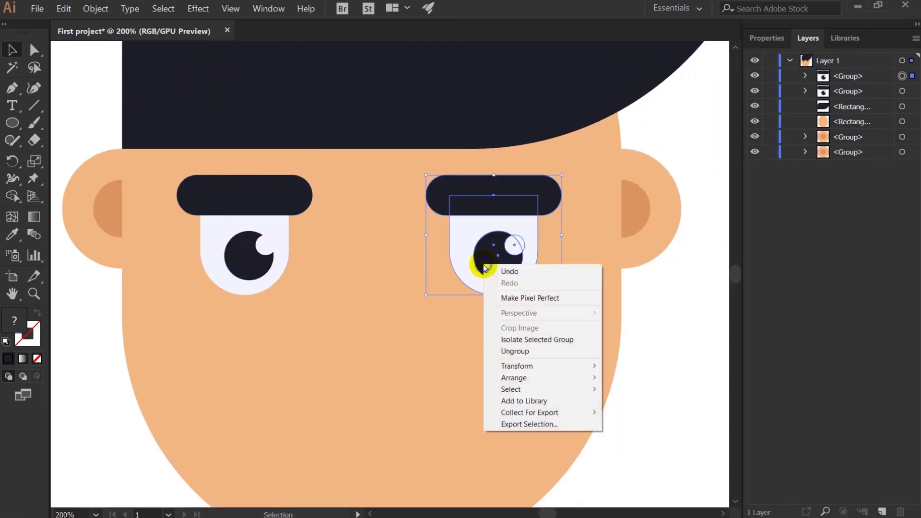
{"action": "mouse_move", "coordinate": [517, 372]}
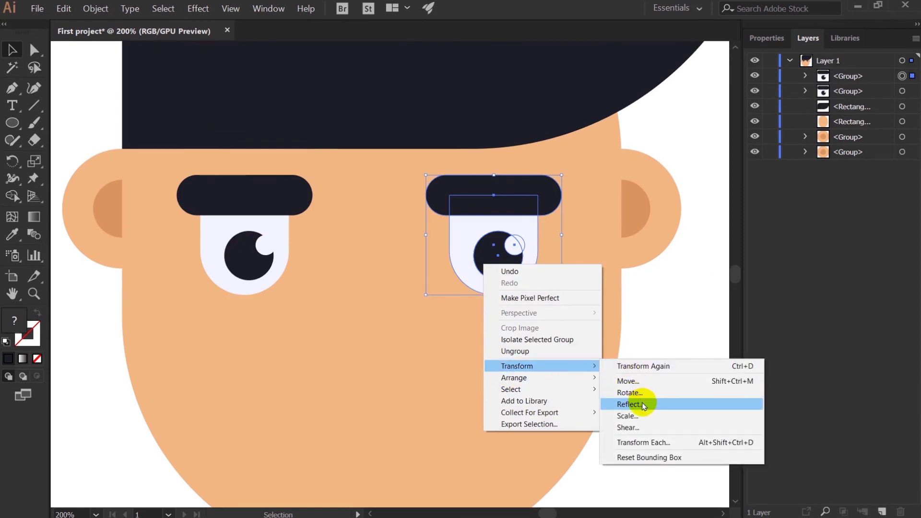
{"action": "left_click", "coordinate": [643, 406]}
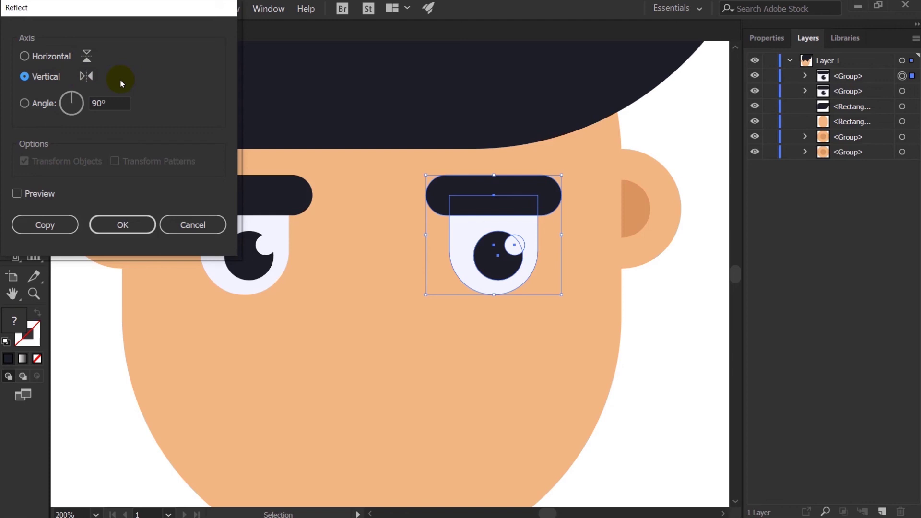
{"action": "left_click", "coordinate": [136, 224]}
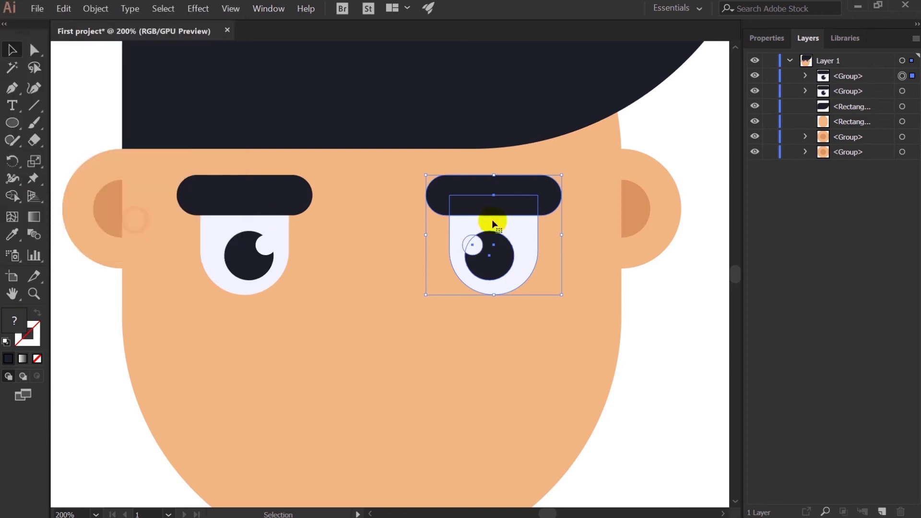
Shift the mirrored eye slightly towards the middle of the face and group both eyes together
{"action": "left_click_drag", "start_coordinate": [512, 234], "coordinate": [501, 235]}
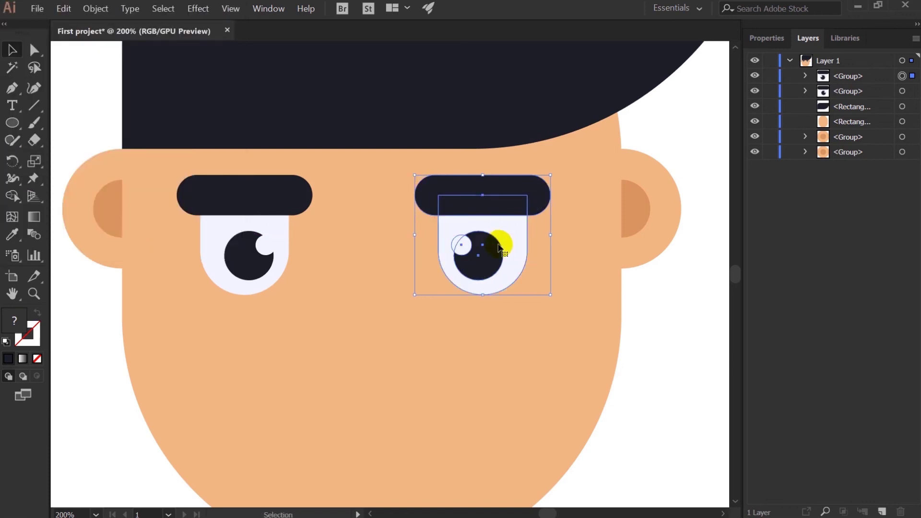
{"action": "left_click", "coordinate": [253, 248], "text": "shift"}
{"action": "right_click", "coordinate": [252, 242]}
{"action": "left_click", "coordinate": [283, 309]}
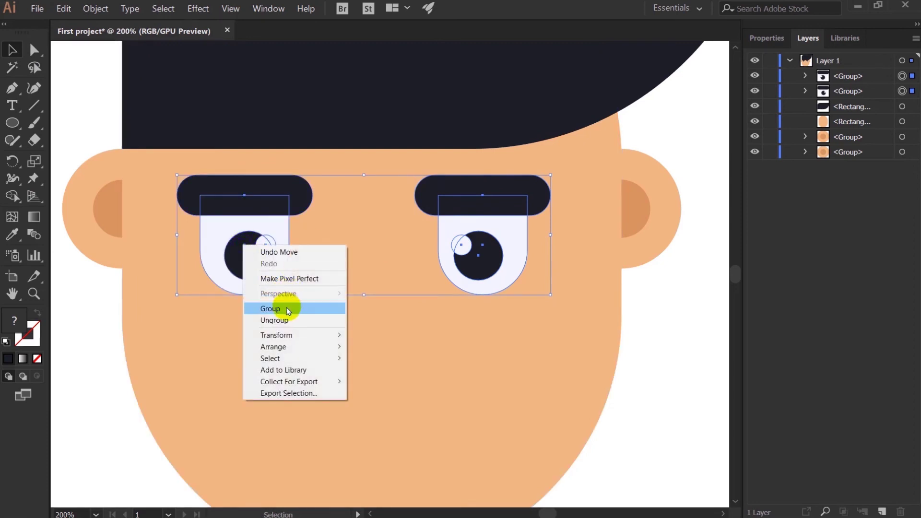
Group the two ears together
{"action": "left_click", "coordinate": [623, 230]}
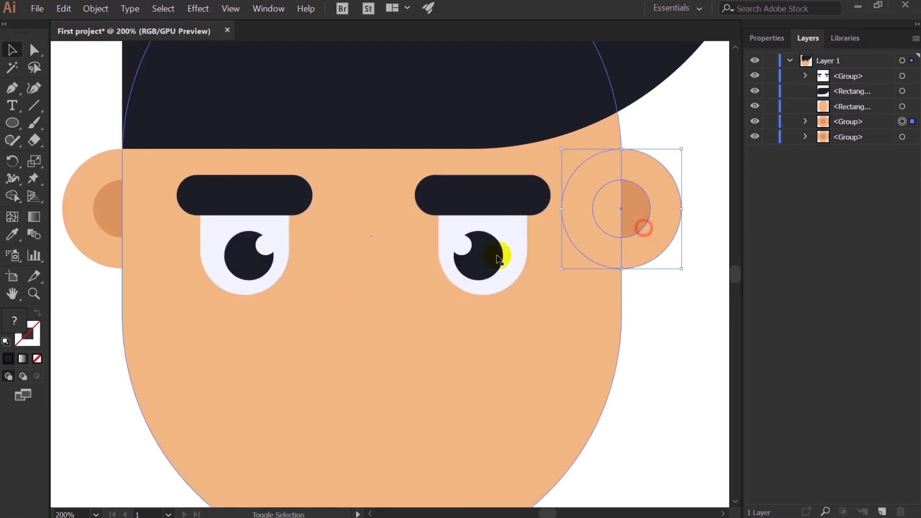
{"action": "left_click", "coordinate": [103, 230], "text": "shift"}
{"action": "right_click", "coordinate": [103, 230]}
{"action": "left_click", "coordinate": [123, 290]}
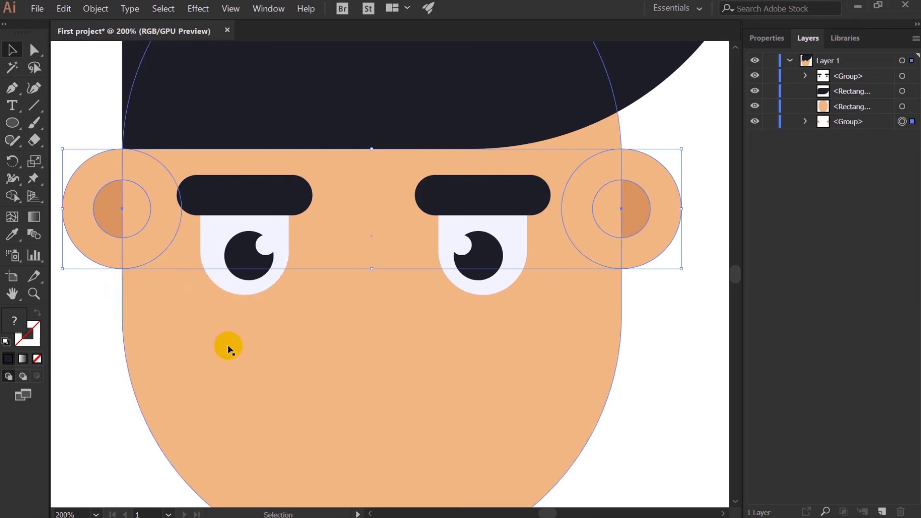
Align the ears group, the face and the eyes group to their common horizontal centre
{"action": "left_click", "coordinate": [234, 357], "text": "shift"}
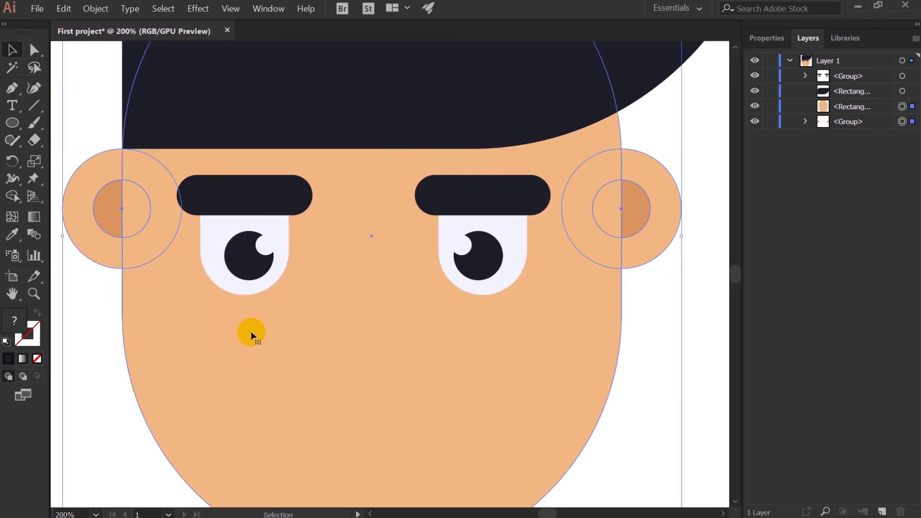
{"action": "left_click", "coordinate": [499, 270], "text": "shift"}
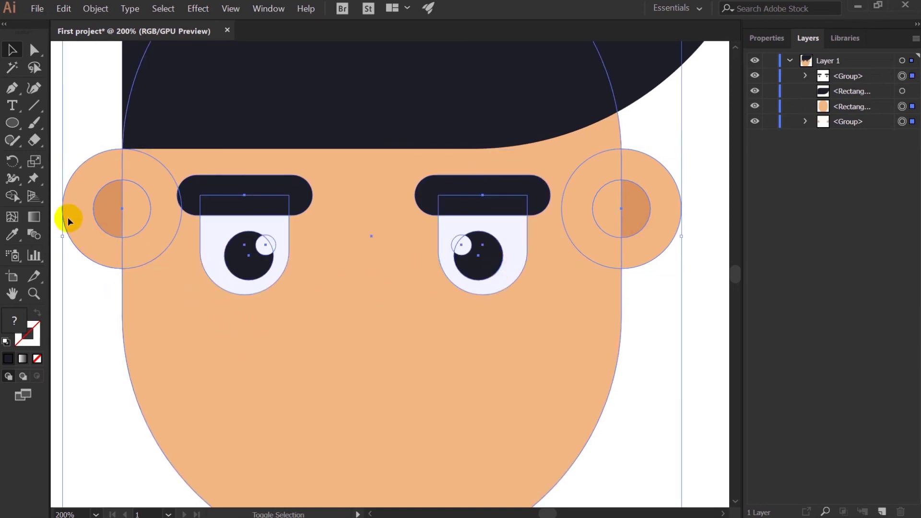
{"action": "left_click", "coordinate": [766, 39]}
{"action": "left_click", "coordinate": [806, 319]}
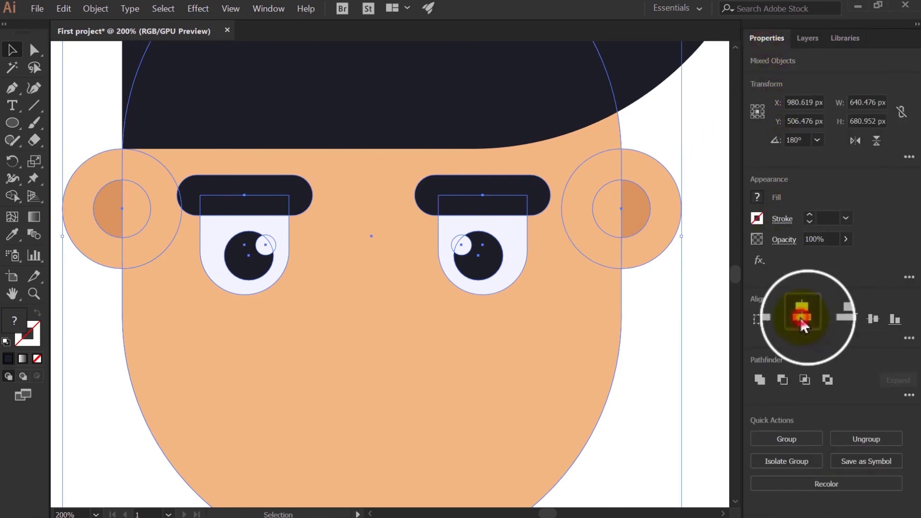
Shift the hair slightly left so its straight side lines up with the edge of the face
{"action": "left_click_drag", "start_coordinate": [411, 279], "coordinate": [426, 334]}
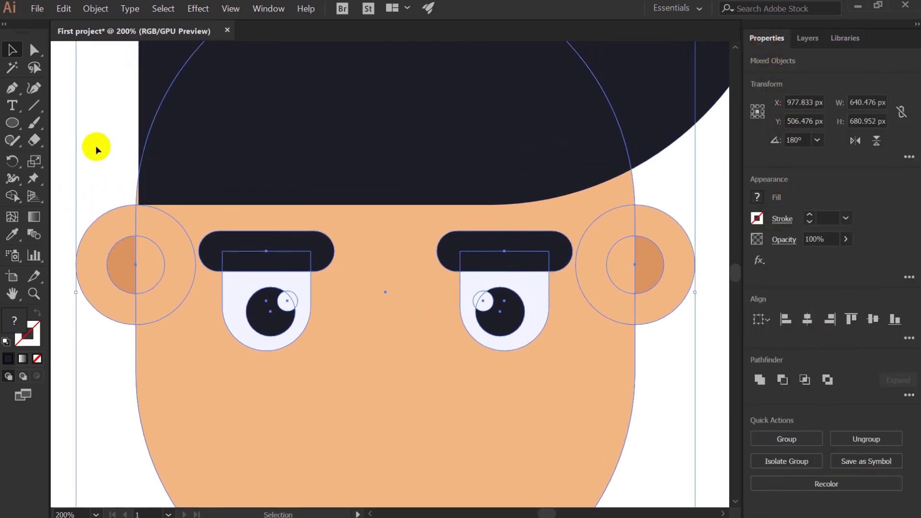
{"action": "left_click", "coordinate": [66, 117]}
{"action": "left_click", "coordinate": [356, 133]}
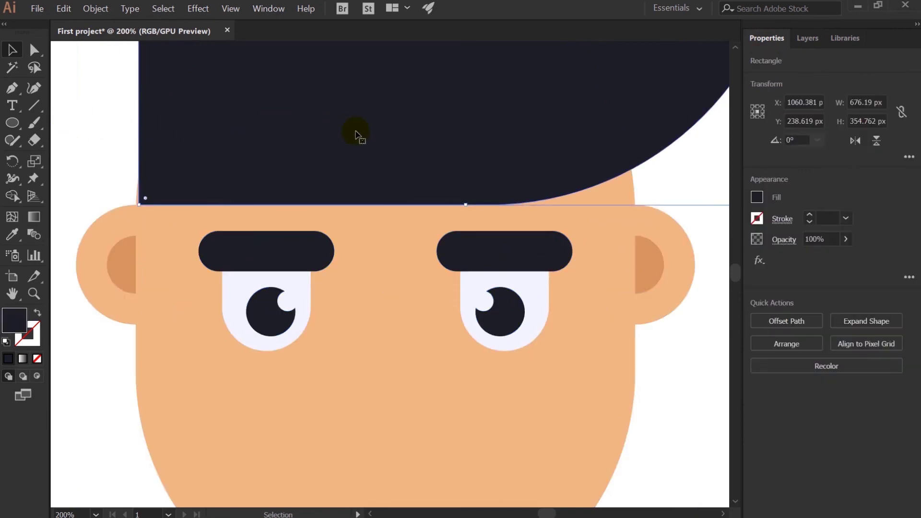
{"action": "left_click_drag", "start_coordinate": [356, 132], "coordinate": [353, 132]}
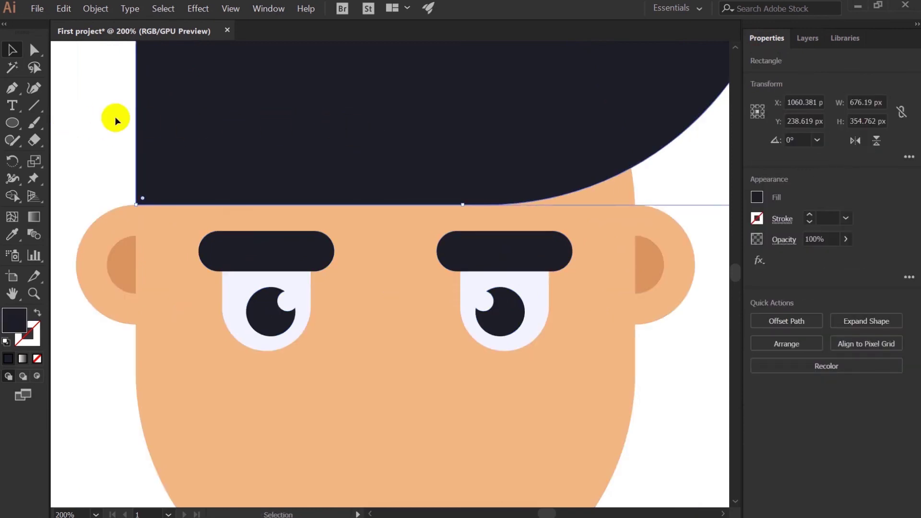
{"action": "left_click", "coordinate": [107, 118]}
{"action": "key", "text": "ctrl+minus"}
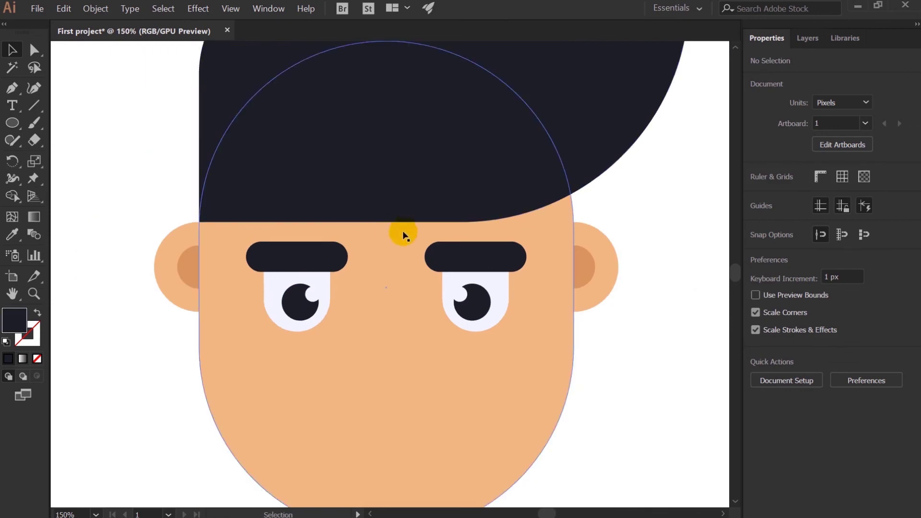
Draw an upright rectangle about 67 by 127 px between and below the eyes for the nose, and fully round its corners
{"action": "left_click_drag", "start_coordinate": [437, 265], "coordinate": [442, 189]}
{"action": "left_click", "coordinate": [15, 124]}
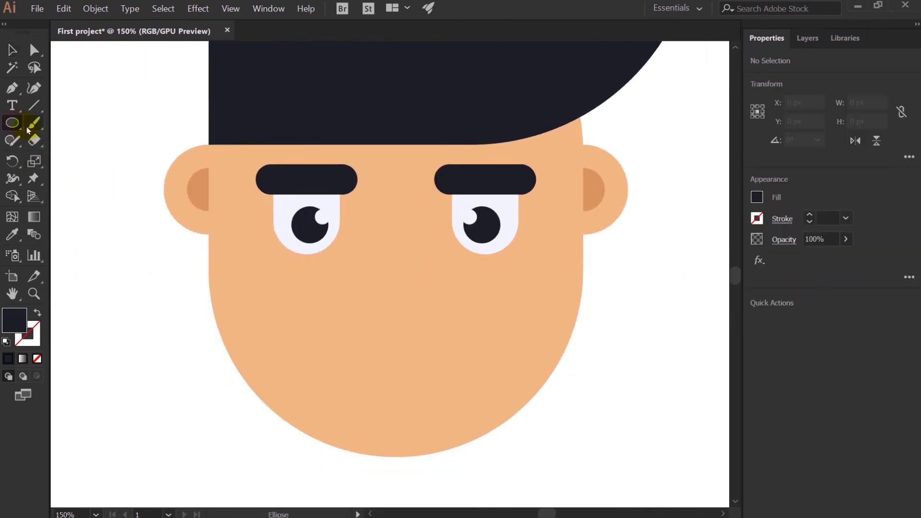
{"action": "left_click_drag", "start_coordinate": [10, 123], "coordinate": [44, 122]}
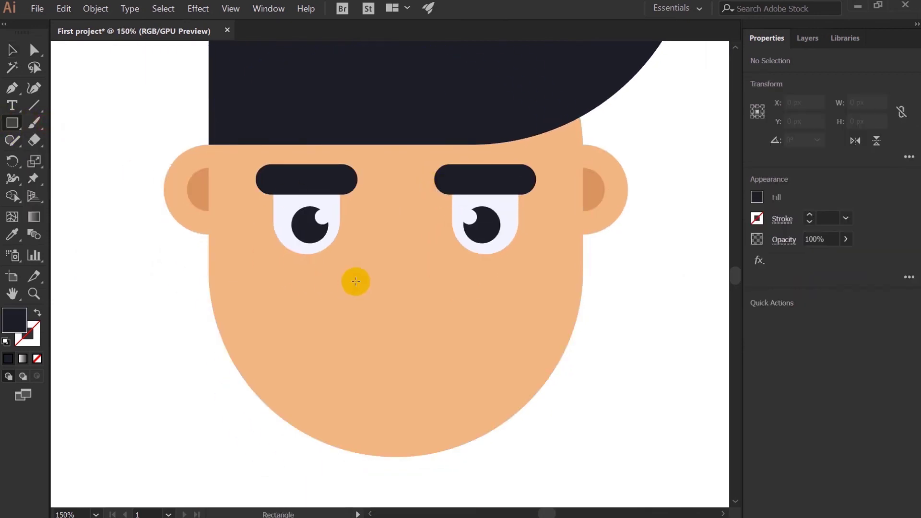
{"action": "left_click_drag", "start_coordinate": [398, 259], "coordinate": [447, 351]}
{"action": "left_click_drag", "start_coordinate": [440, 270], "coordinate": [441, 369]}
Fill the nose with the inner ear's darker skin colour, centre it horizontally on the face and raise it slightly
{"action": "key", "text": "i"}
{"action": "left_click", "coordinate": [598, 196]}
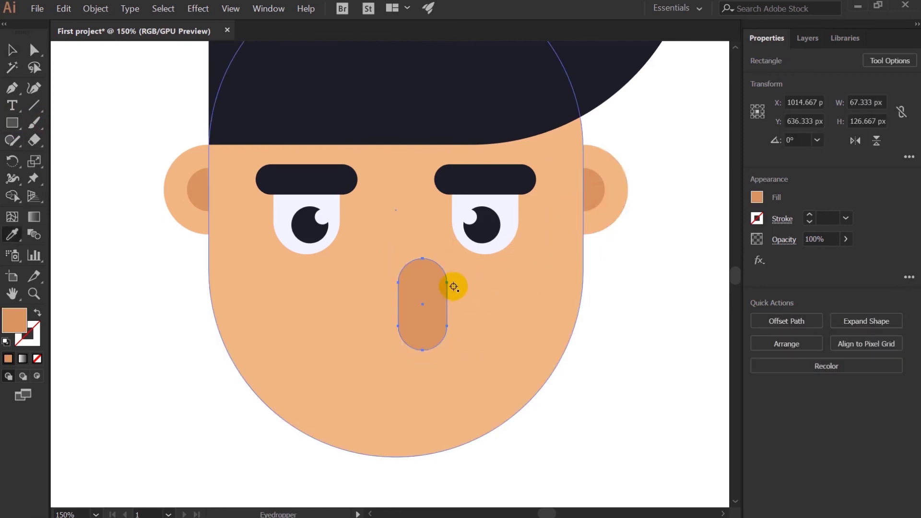
{"action": "key", "text": "v"}
{"action": "left_click_drag", "start_coordinate": [422, 293], "coordinate": [397, 292]}
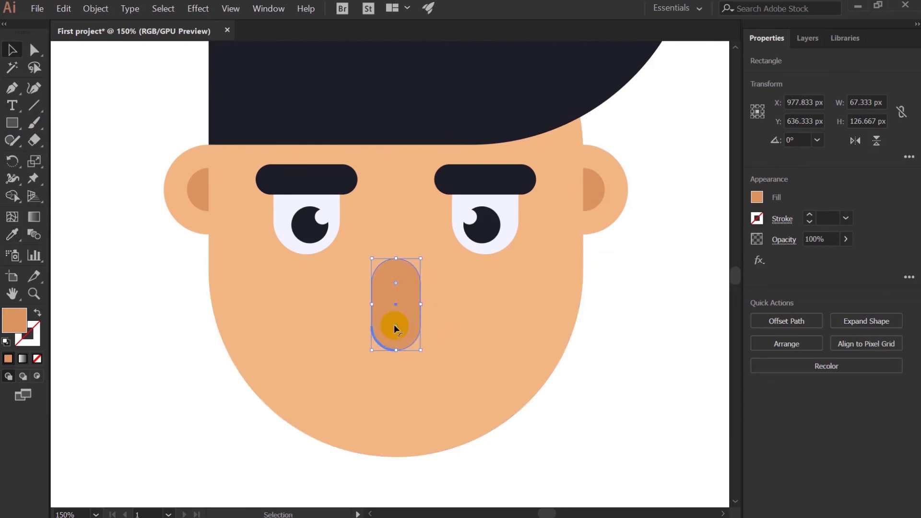
{"action": "left_click_drag", "start_coordinate": [399, 327], "coordinate": [399, 315]}
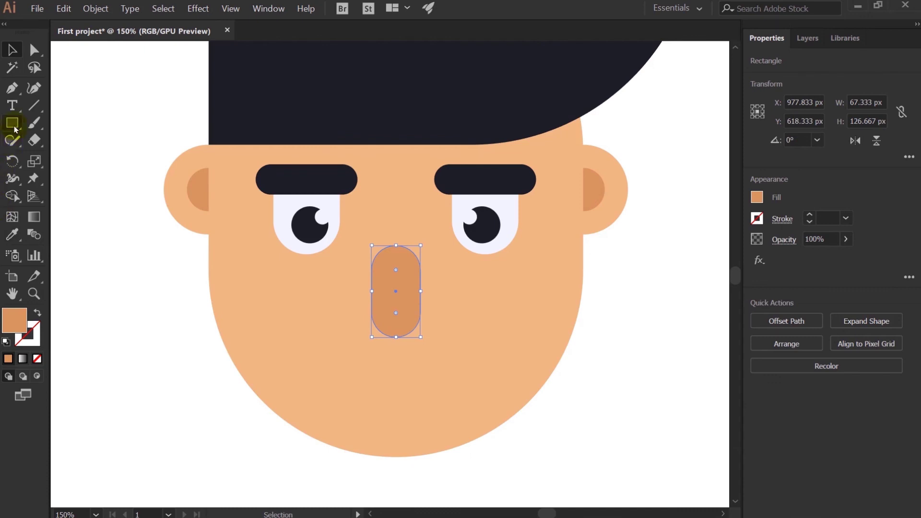
Draw a rectangle about 142 by 89 px below the nose for the mouth and fully round its two lower corners
{"action": "left_click_drag", "start_coordinate": [15, 129], "coordinate": [67, 123]}
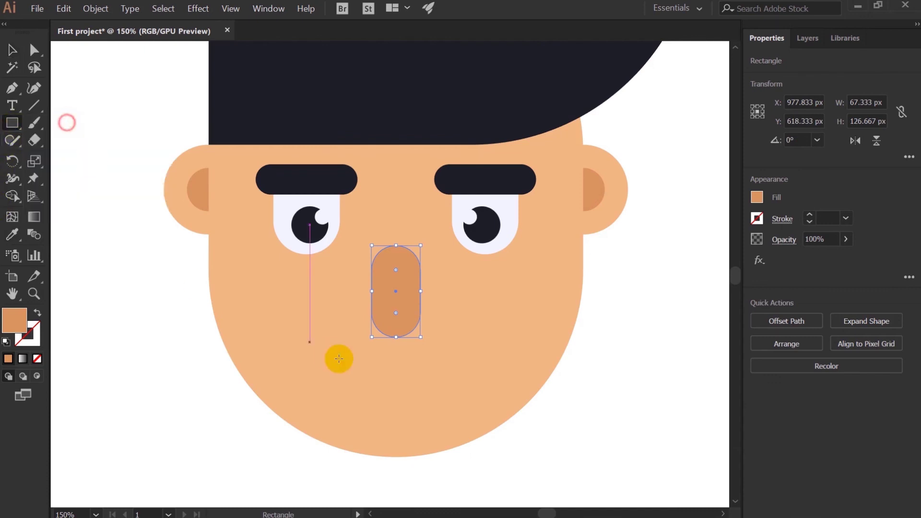
{"action": "left_click_drag", "start_coordinate": [332, 365], "coordinate": [436, 428]}
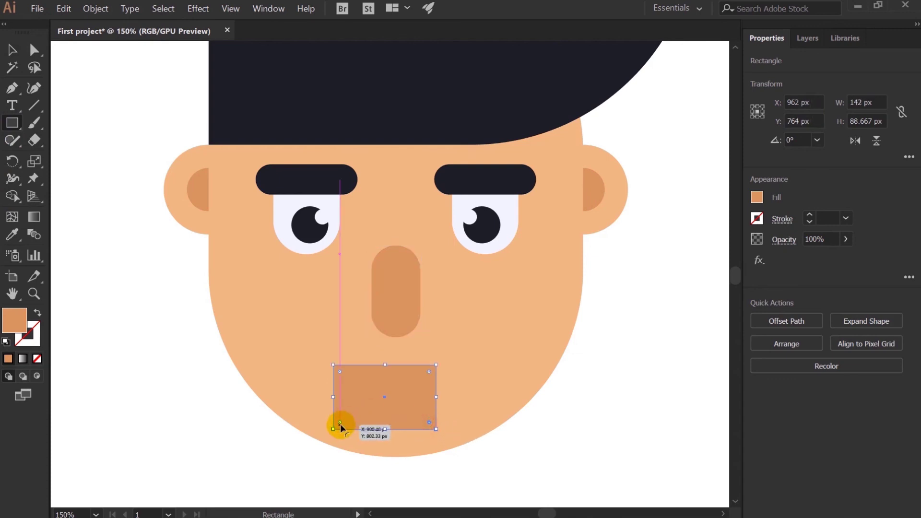
{"action": "left_click_drag", "start_coordinate": [340, 424], "coordinate": [377, 364]}
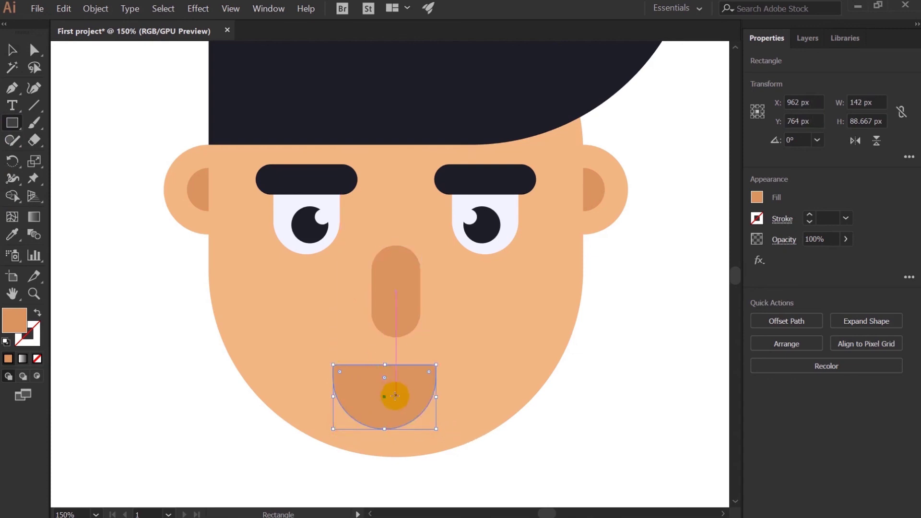
Centre the mouth horizontally under the nose, fill it with the off-white of the eyes and deselect it
{"action": "key", "text": "v"}
{"action": "left_click_drag", "start_coordinate": [391, 396], "coordinate": [403, 396]}
{"action": "key", "text": "i"}
{"action": "left_click", "coordinate": [510, 217]}
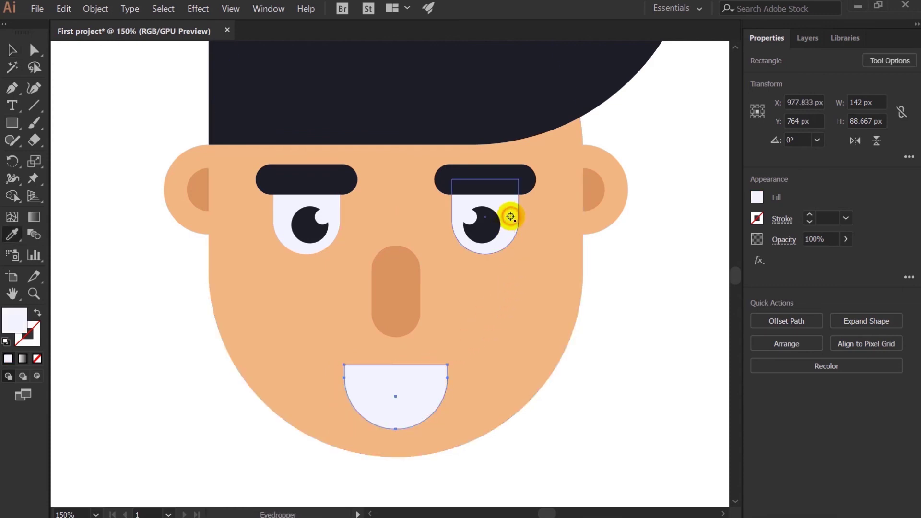
{"action": "key", "text": "v"}
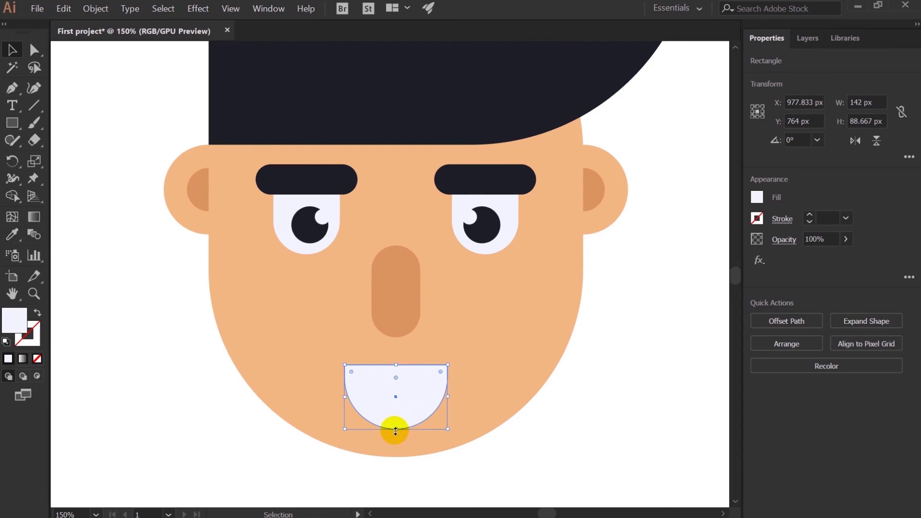
{"action": "left_click", "coordinate": [613, 369]}
{"action": "key", "text": "ctrl+minus"}
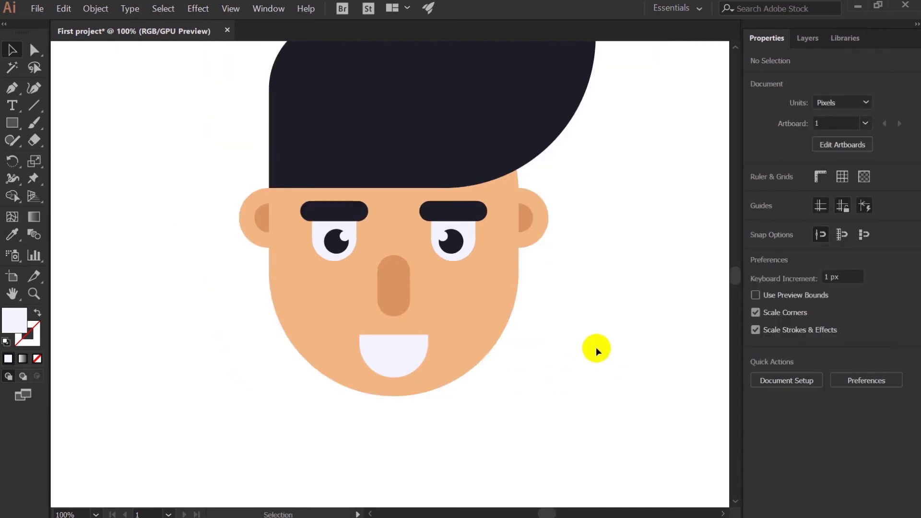
{"action": "key", "text": "ctrl+minus"}
{"action": "scroll", "coordinate": [566, 307], "scroll_direction": "up", "scroll_amount": 2}
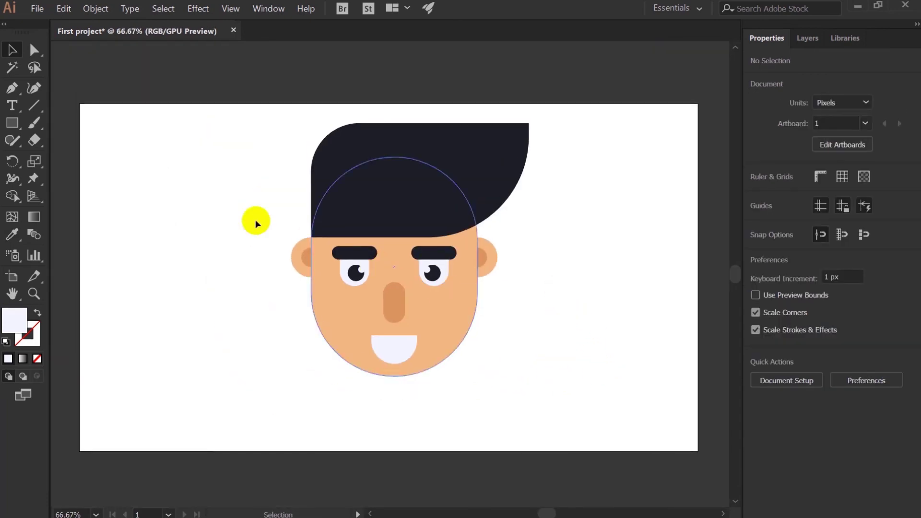